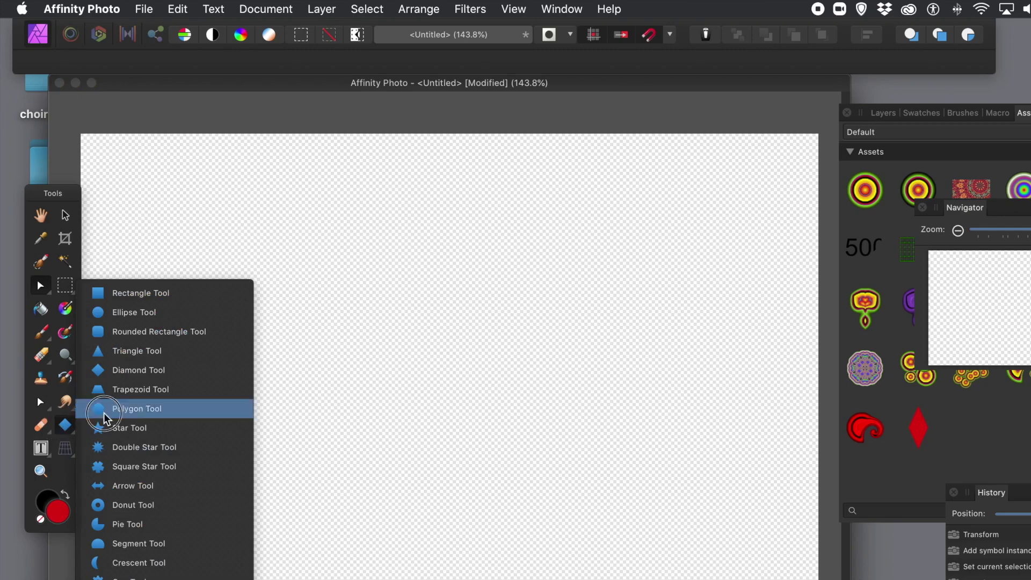
Step: Draw one large red star with the Star Tool and four smaller stars above it
left_click(138, 428)
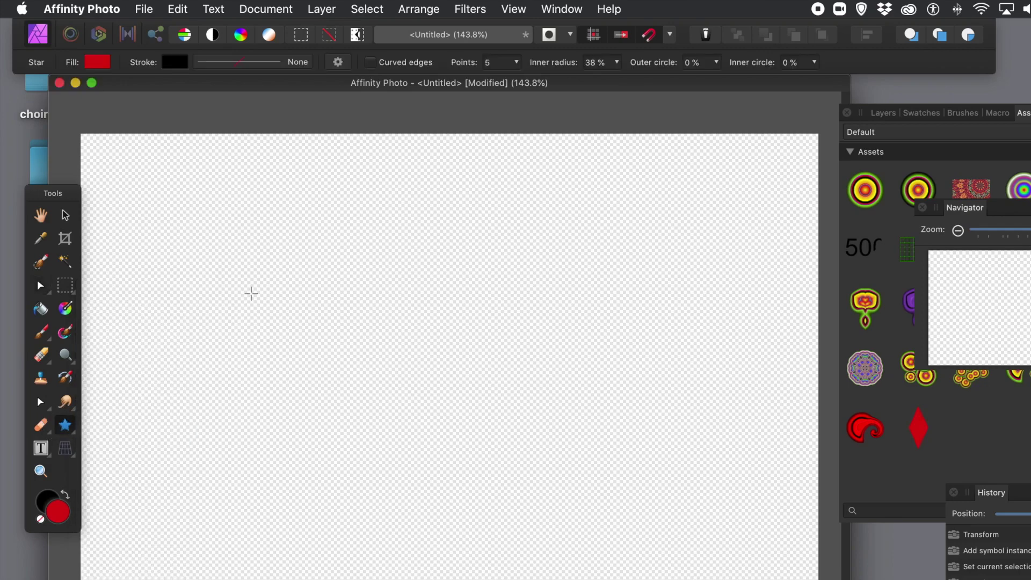
left_click_drag(251, 293, 480, 507)
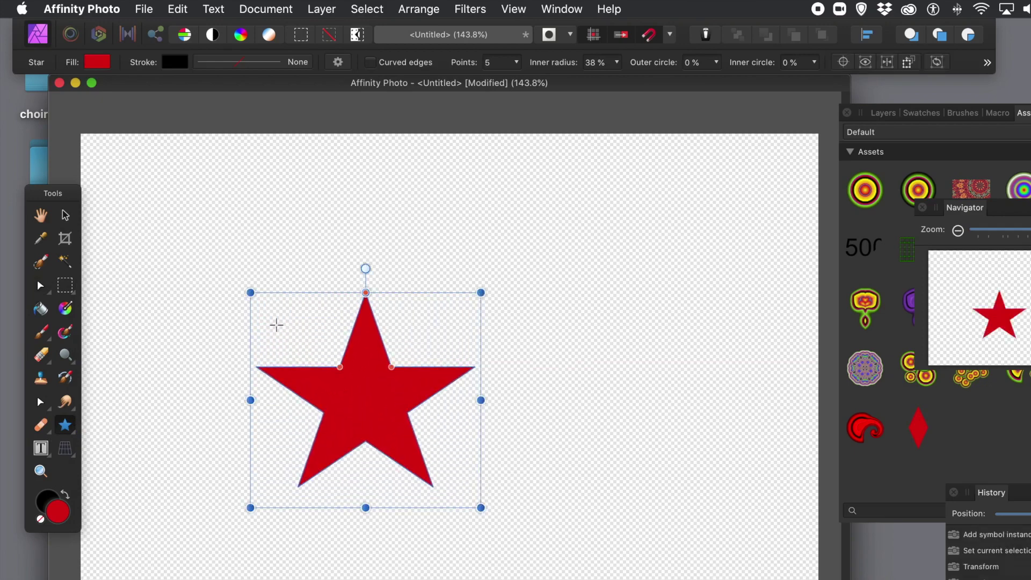
left_click_drag(247, 249, 352, 353)
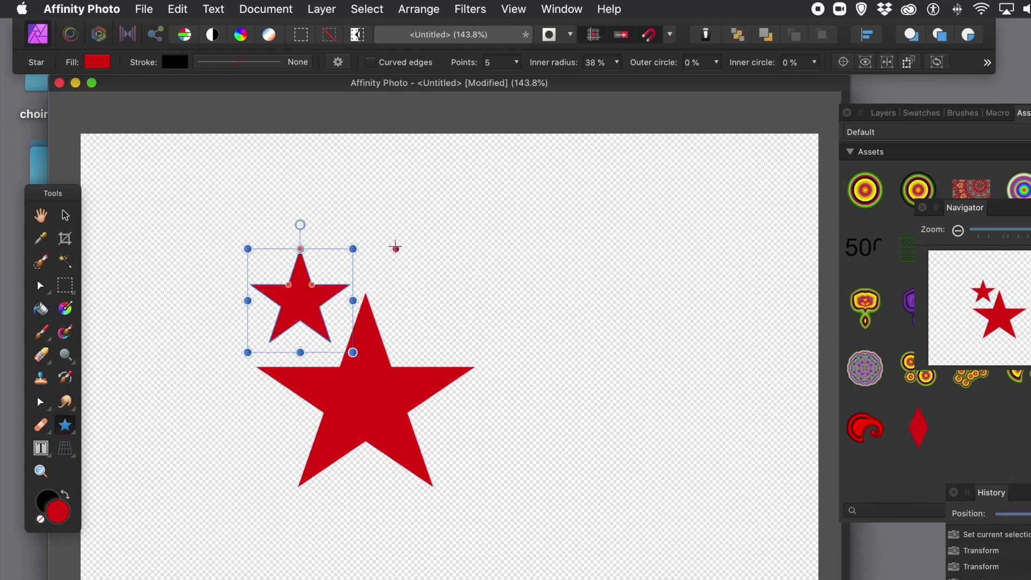
left_click_drag(391, 241, 510, 364)
left_click_drag(307, 198, 394, 274)
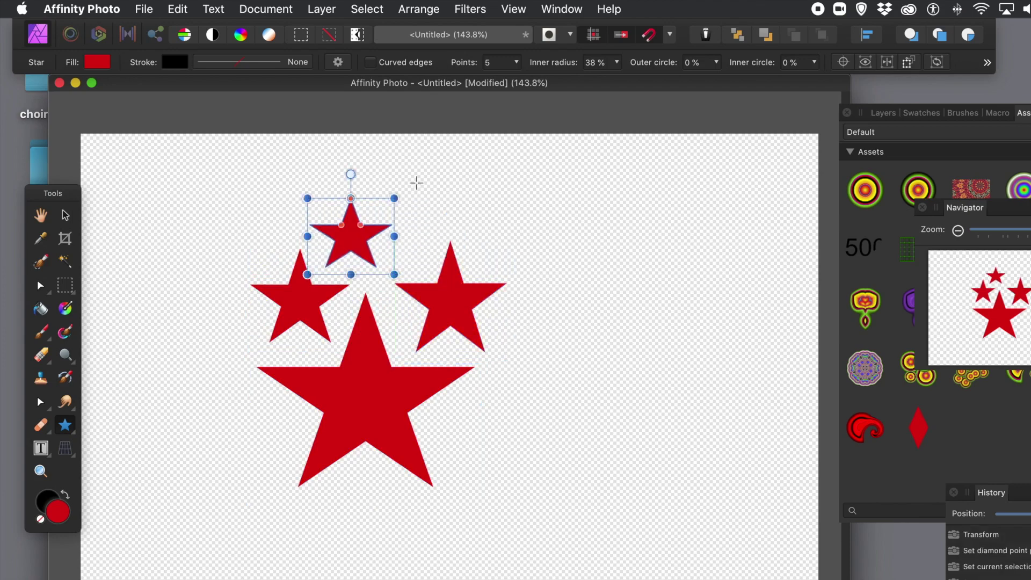
left_click_drag(415, 185, 470, 238)
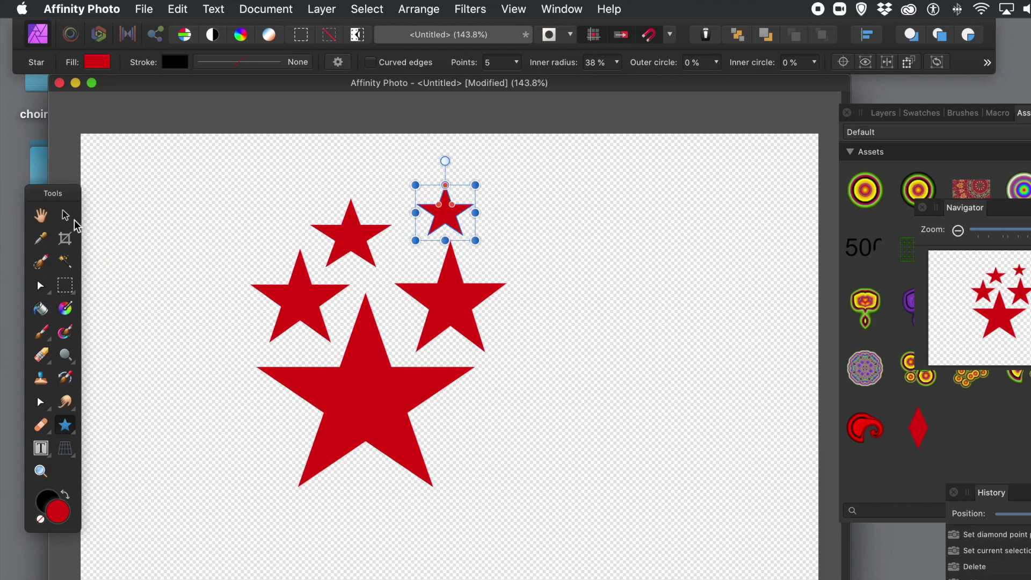
Step: Marquee-select all five stars and float the Assets panel over the document
left_click(67, 215)
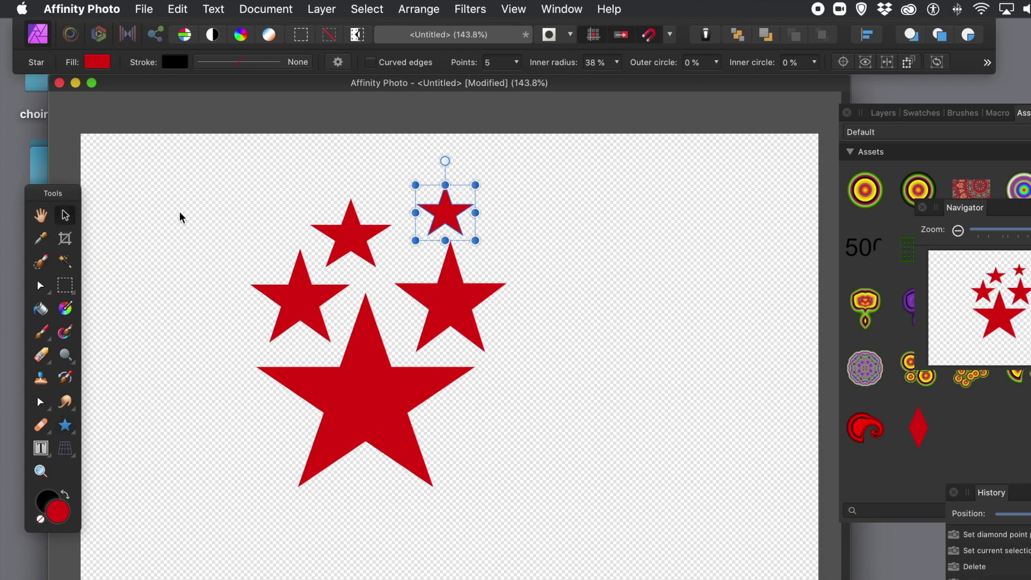
left_click(235, 147)
left_click_drag(213, 139, 568, 522)
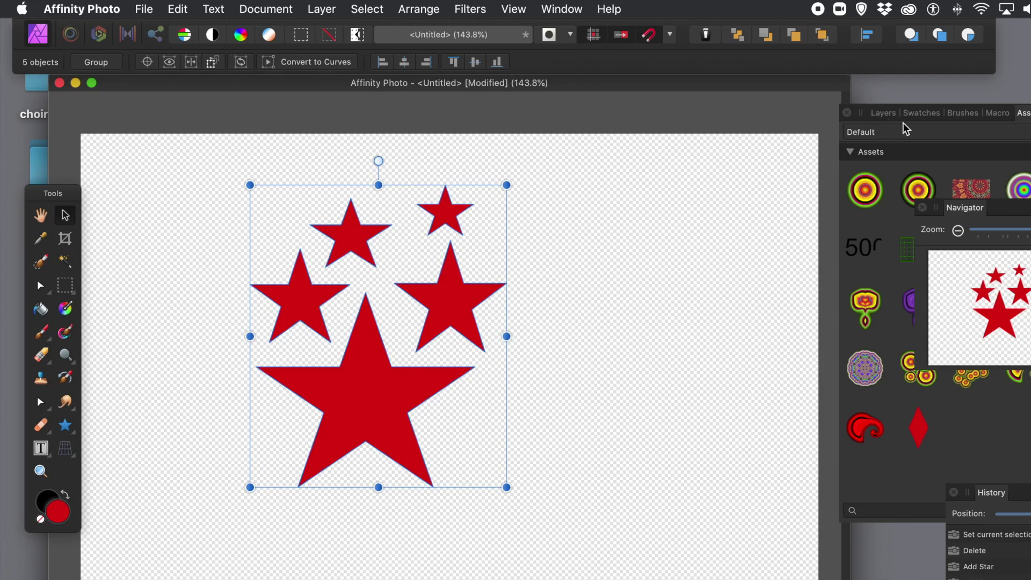
left_click_drag(1028, 114, 777, 164)
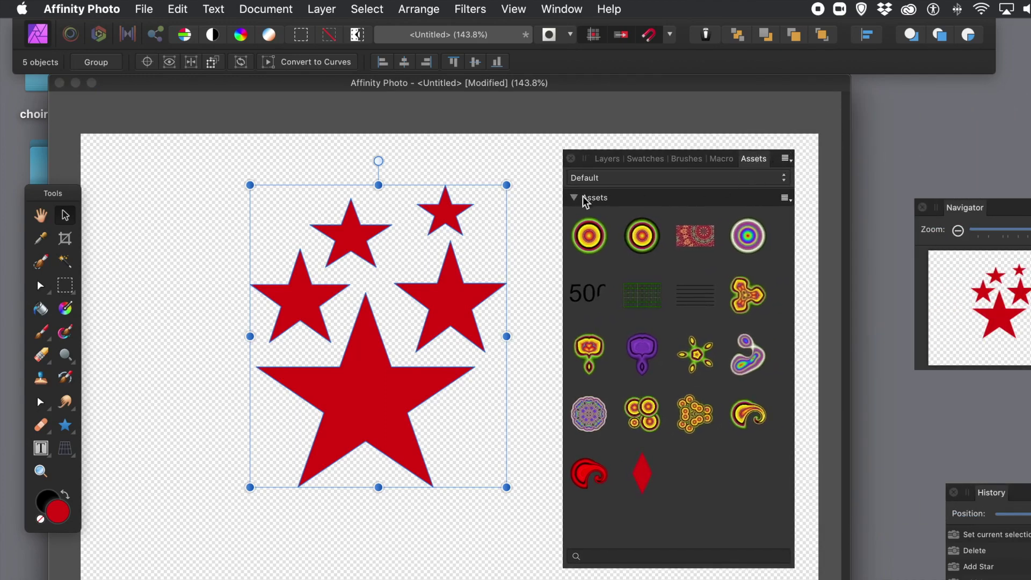
Step: Group the five selected Star layers from the Layers panel's context menu
left_click(606, 159)
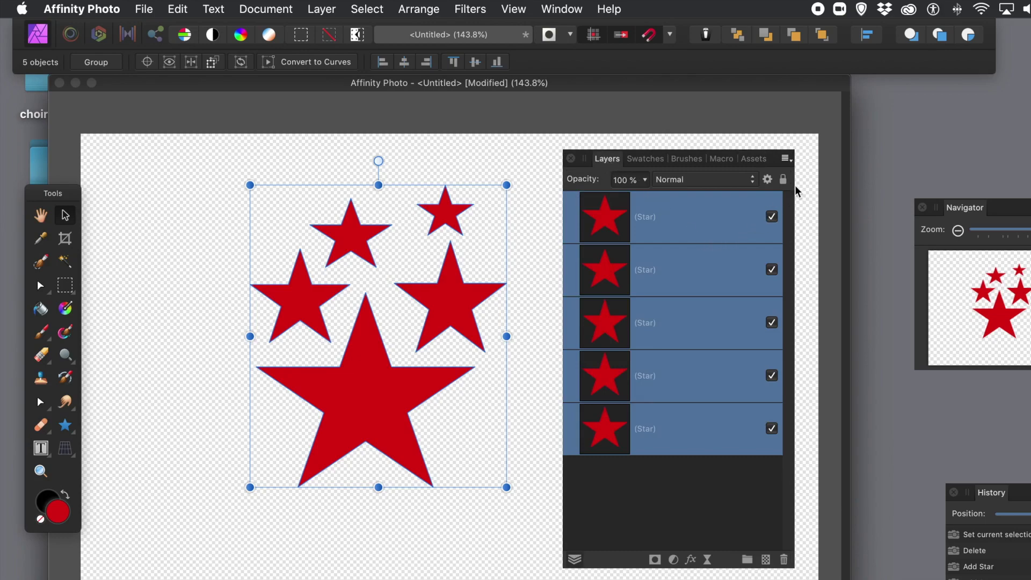
right_click(679, 203)
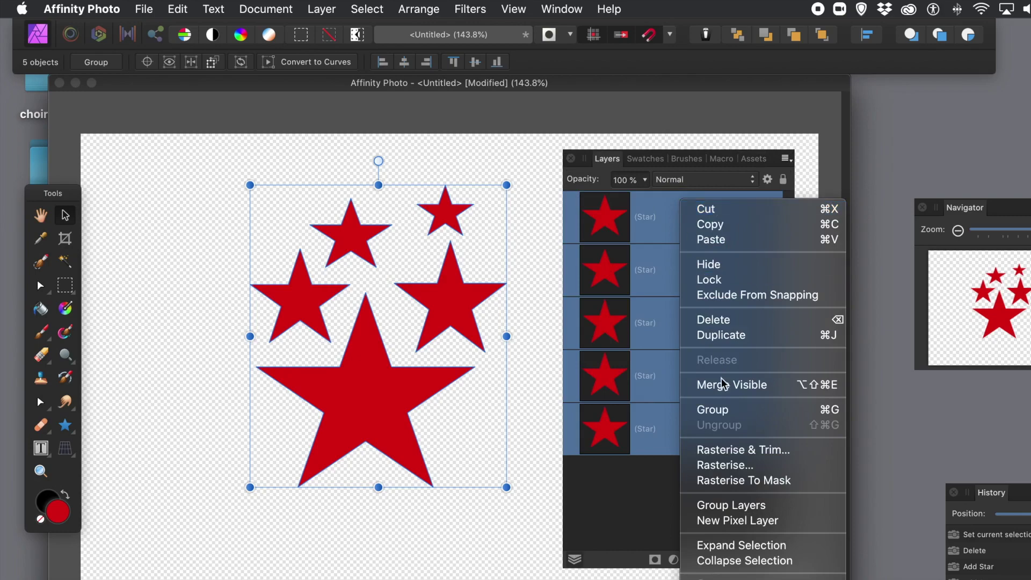
left_click(733, 409)
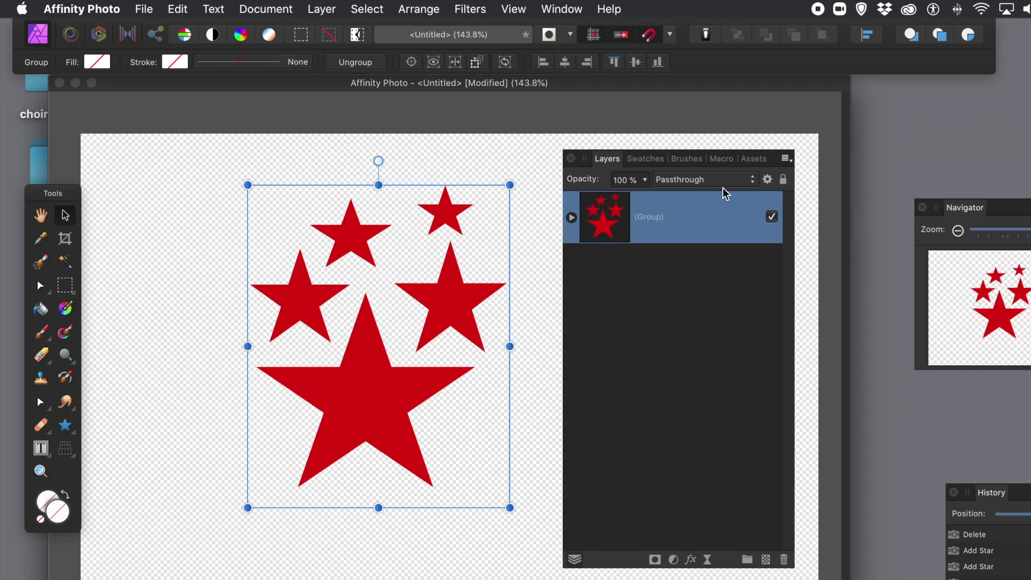
Step: Return to the Assets panel and check the View > Studio menu, leaving it unchanged
left_click(748, 161)
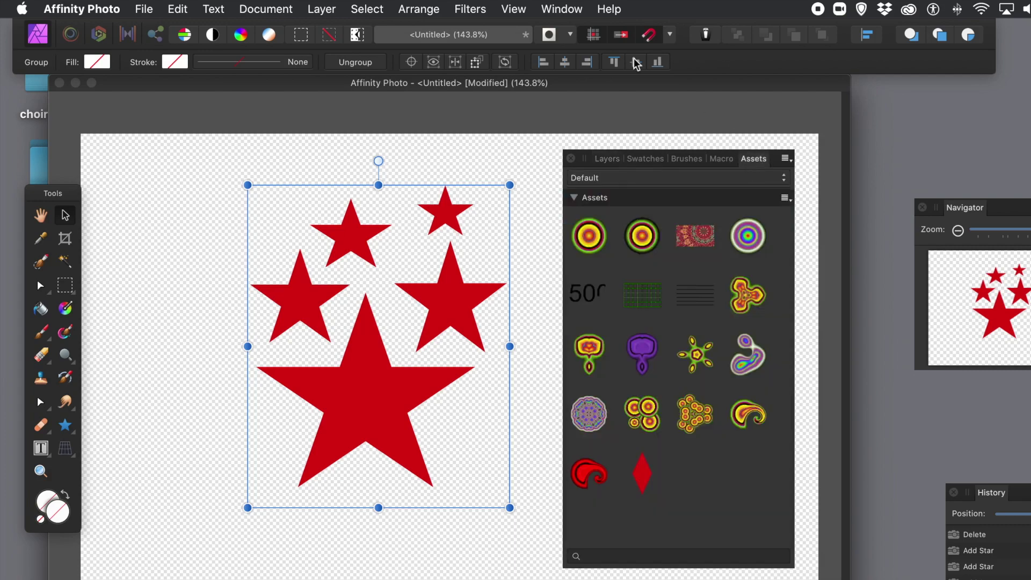
left_click(514, 10)
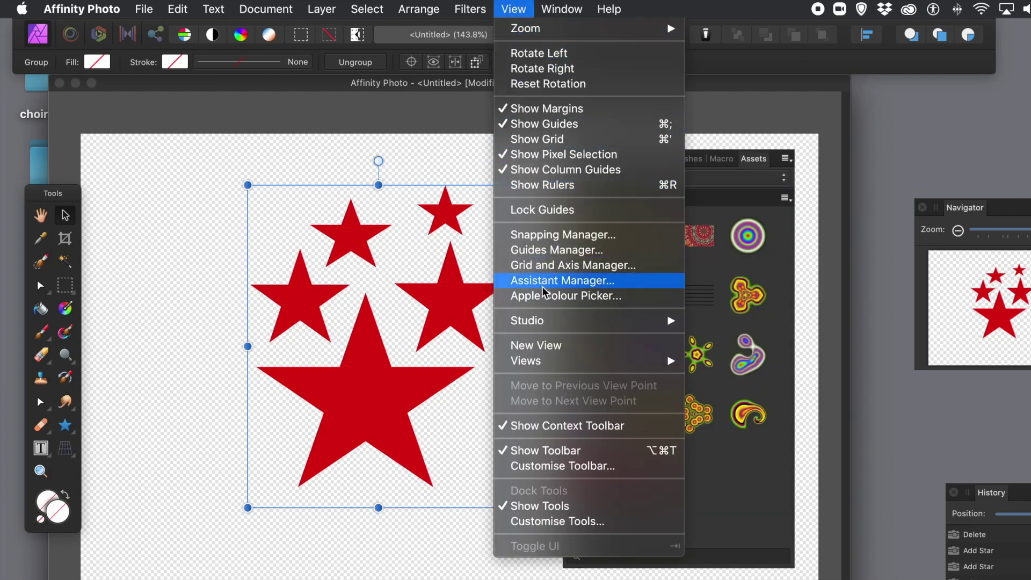
mouse_move(540, 315)
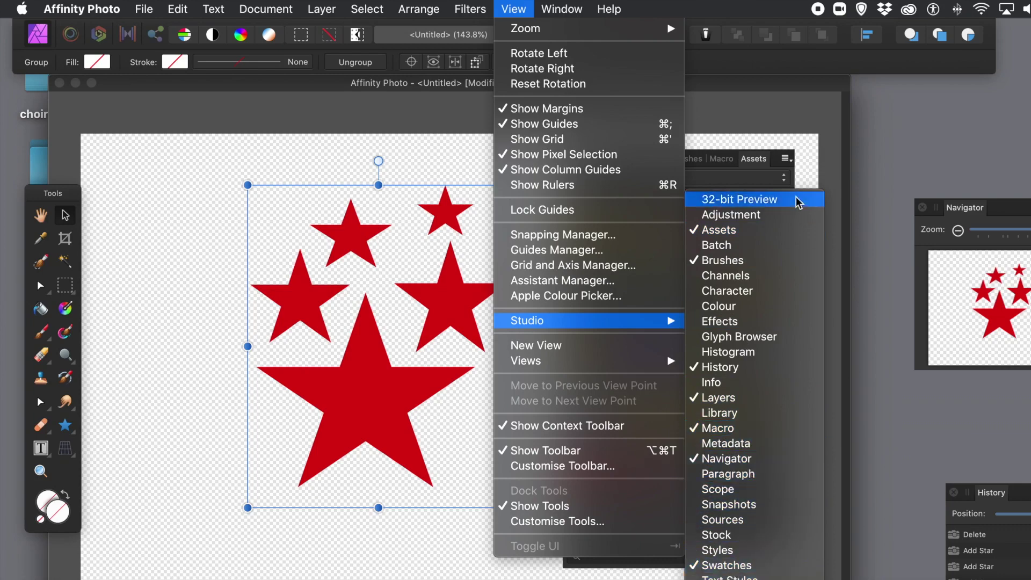
left_click(754, 117)
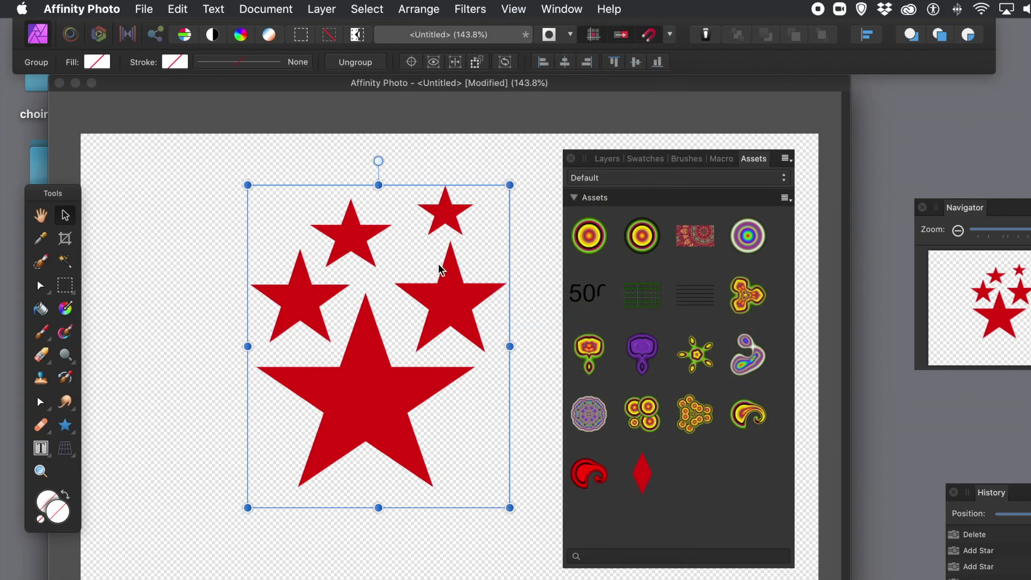
Step: Add the star group as a new asset via Add from Selection, then move it top-left
left_click(785, 200)
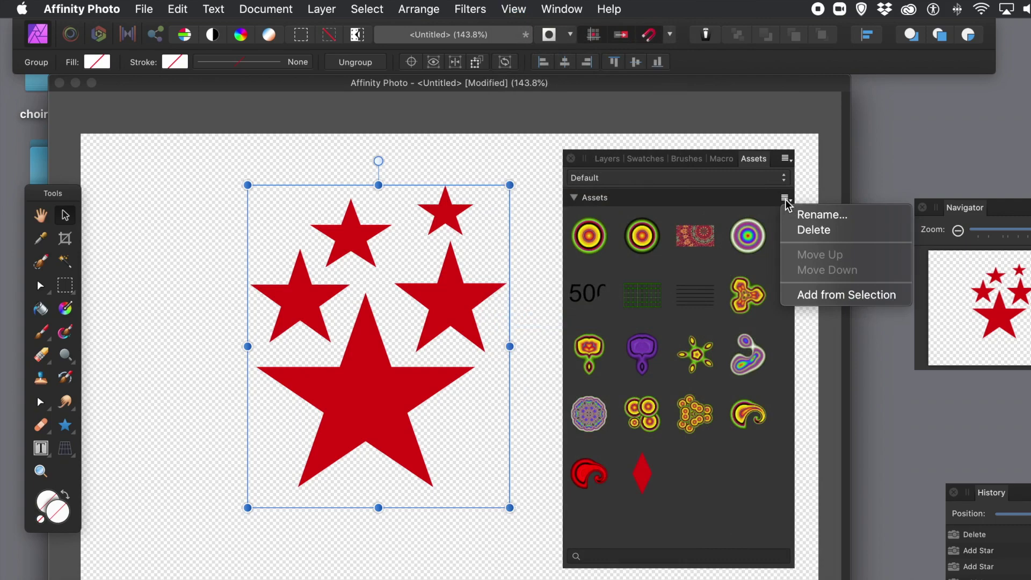
left_click(862, 300)
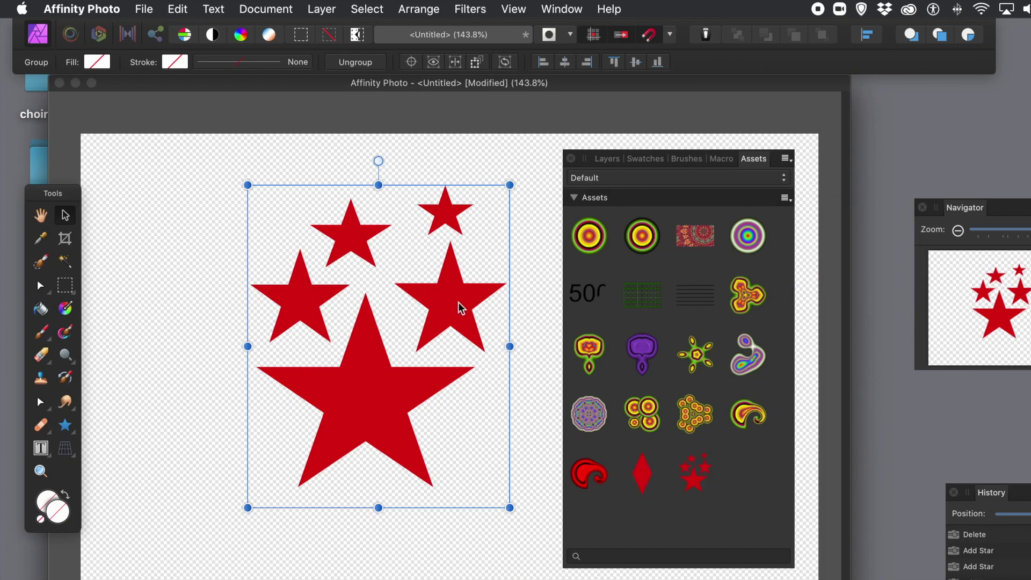
left_click_drag(460, 307, 267, 252)
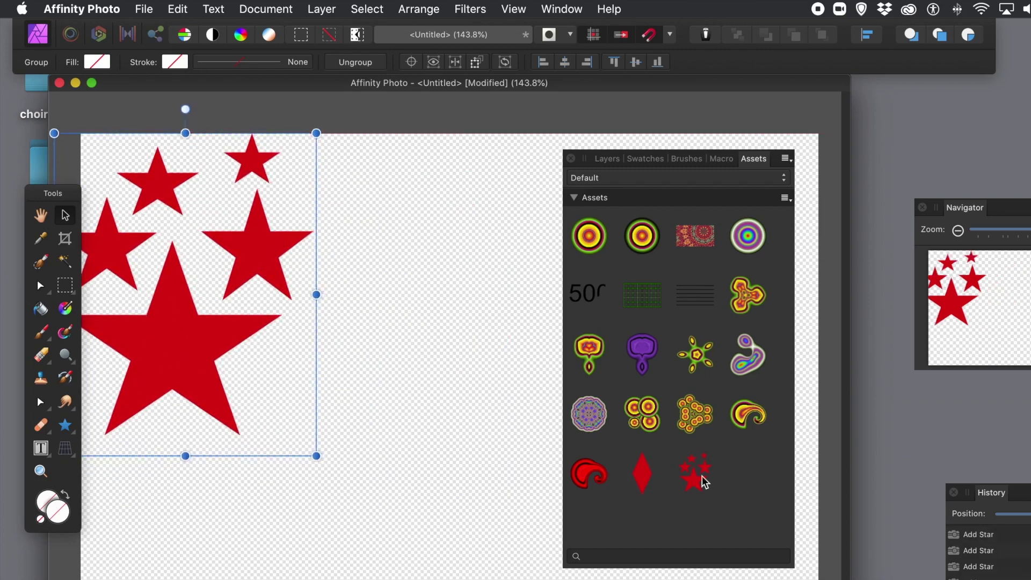
Step: Place a copy of the star-group asset, shrink it and move it to the lower left
left_click_drag(689, 468, 441, 355)
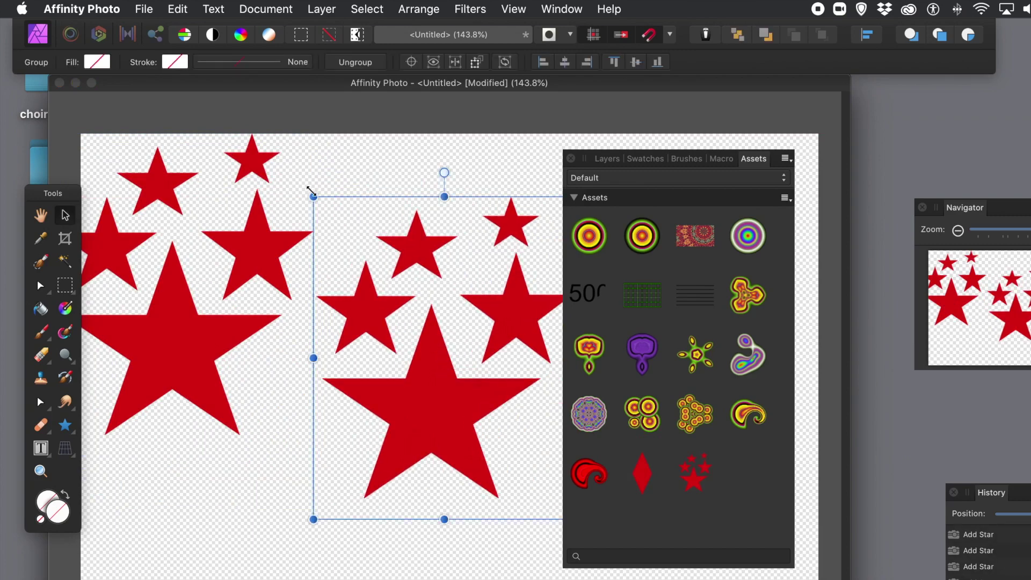
left_click_drag(311, 194, 492, 349)
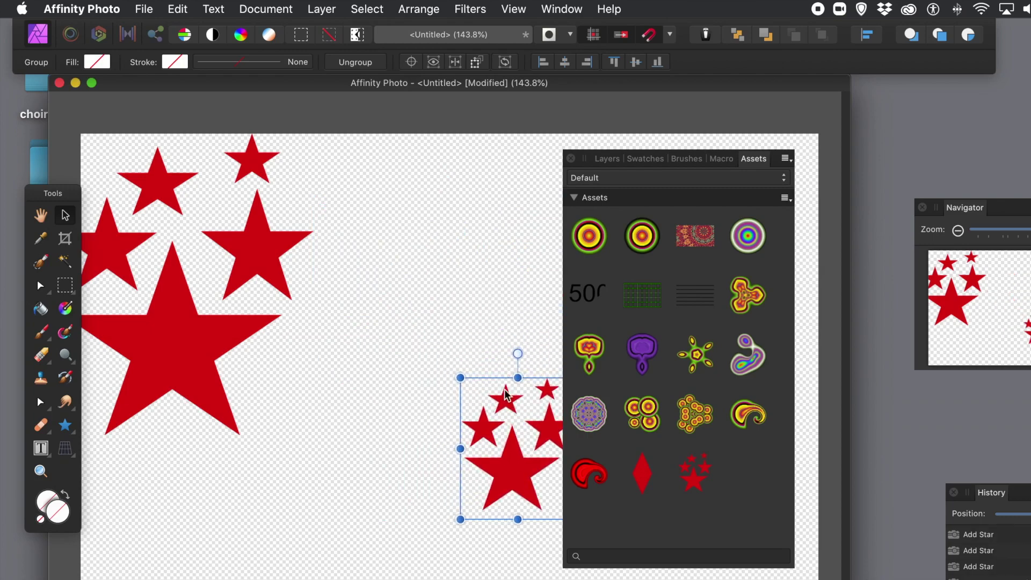
left_click_drag(506, 399, 268, 422)
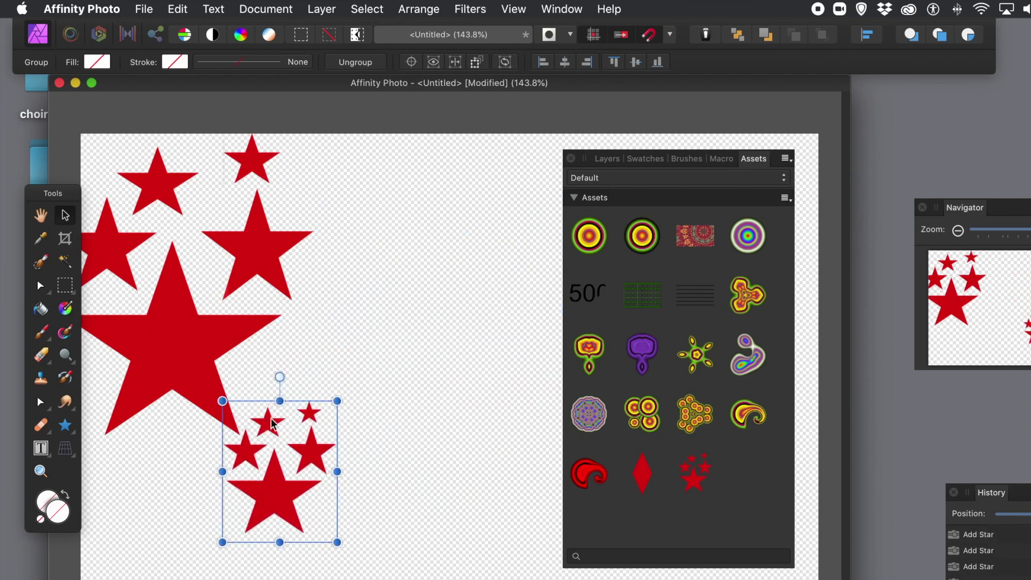
Step: Place a second star-group copy, scale it down and position it up and left
left_click_drag(694, 476, 414, 349)
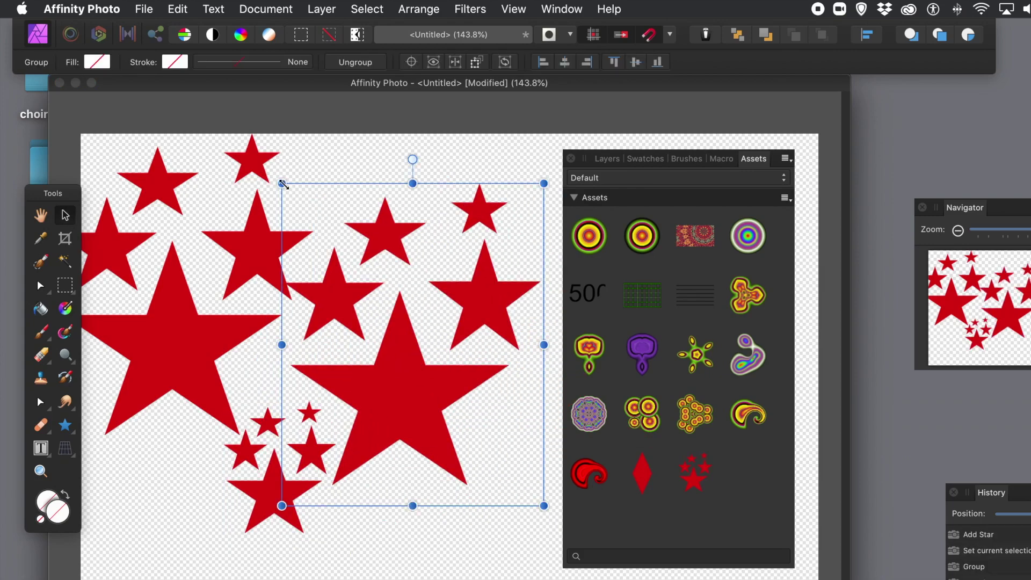
left_click_drag(288, 186, 478, 384)
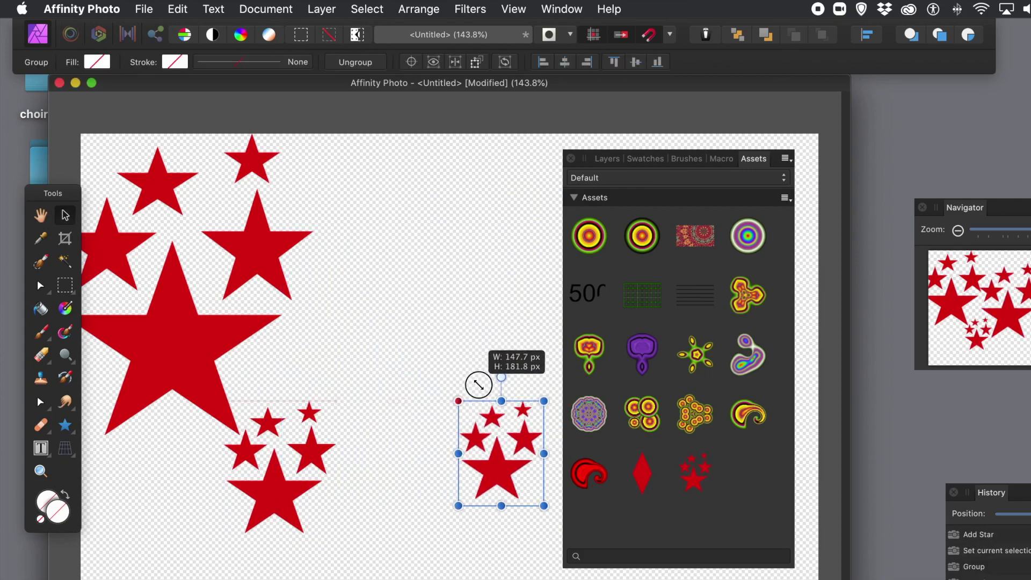
left_click_drag(494, 422, 357, 280)
left_click_drag(409, 369, 499, 478)
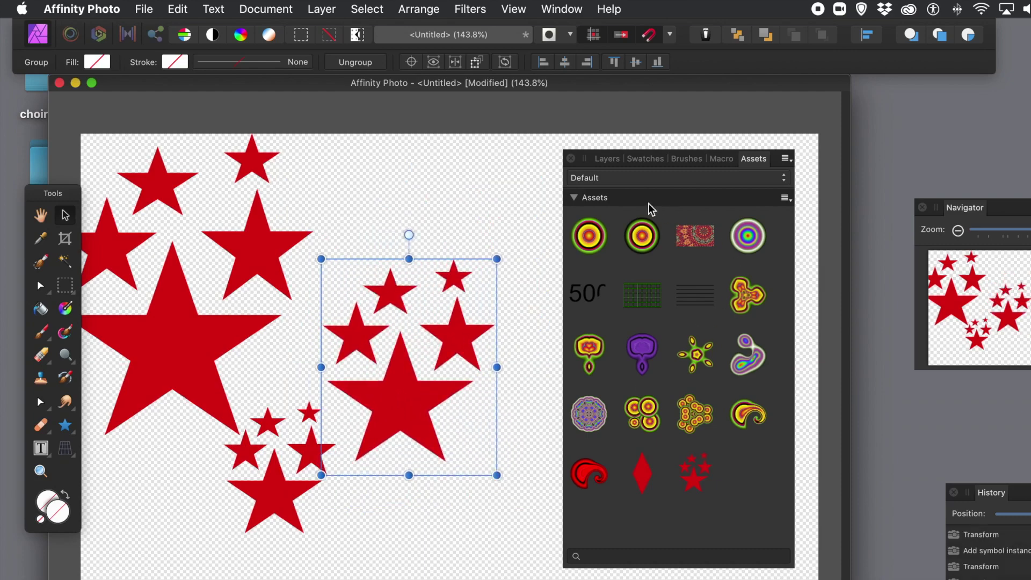
left_click(606, 159)
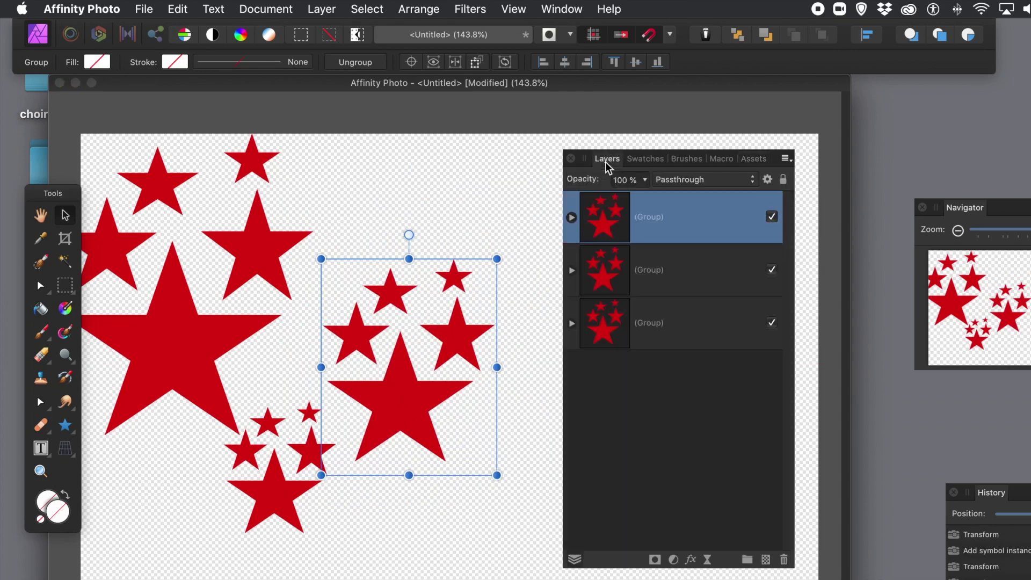
Step: Select one star inside the first group, enlarge it and nudge it right
left_click(571, 218)
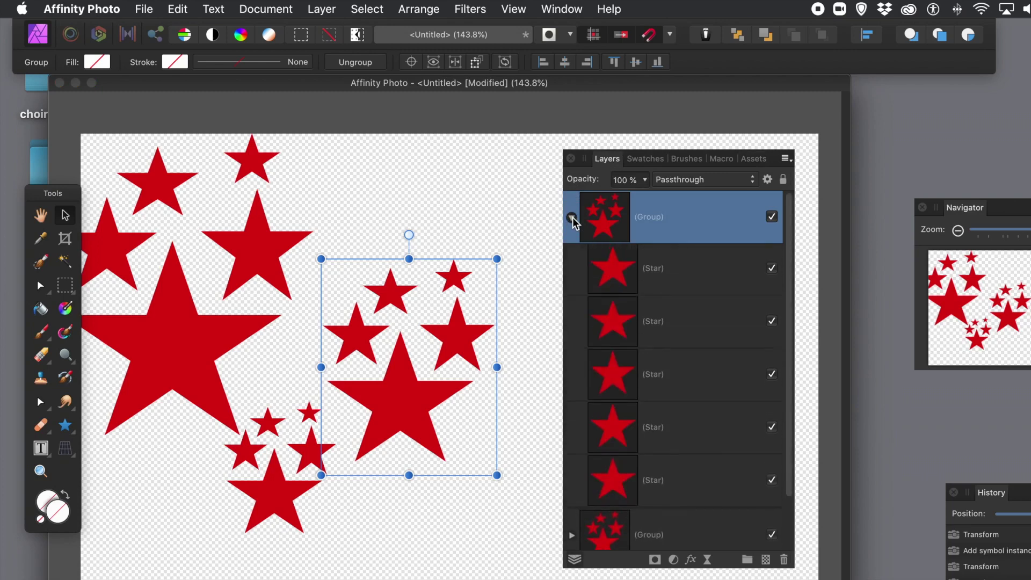
left_click(616, 268)
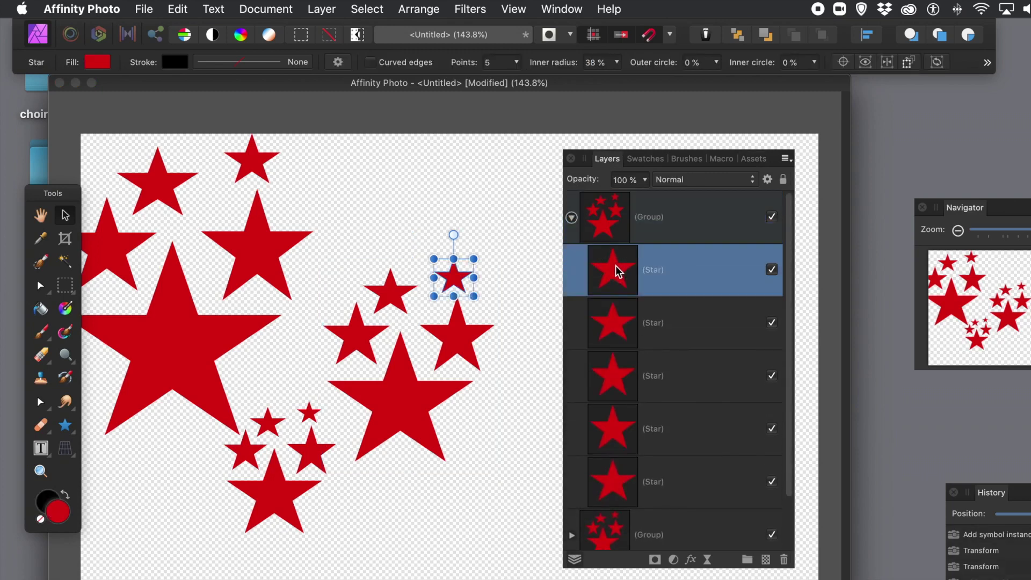
left_click_drag(432, 257, 322, 151)
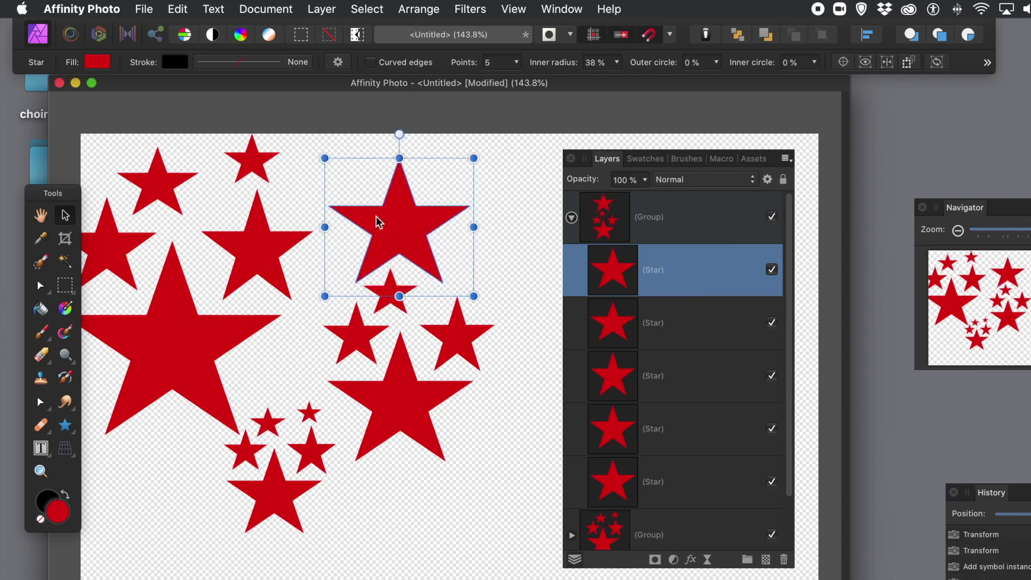
left_click_drag(386, 220, 414, 222)
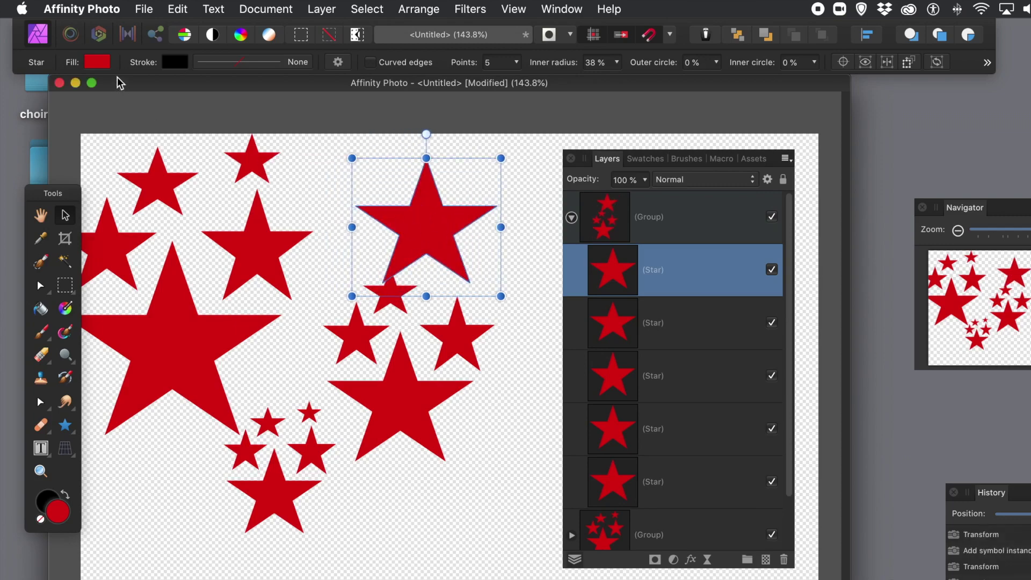
Step: Change that star's fill to deep blue using the HSL colour wheel
left_click(99, 64)
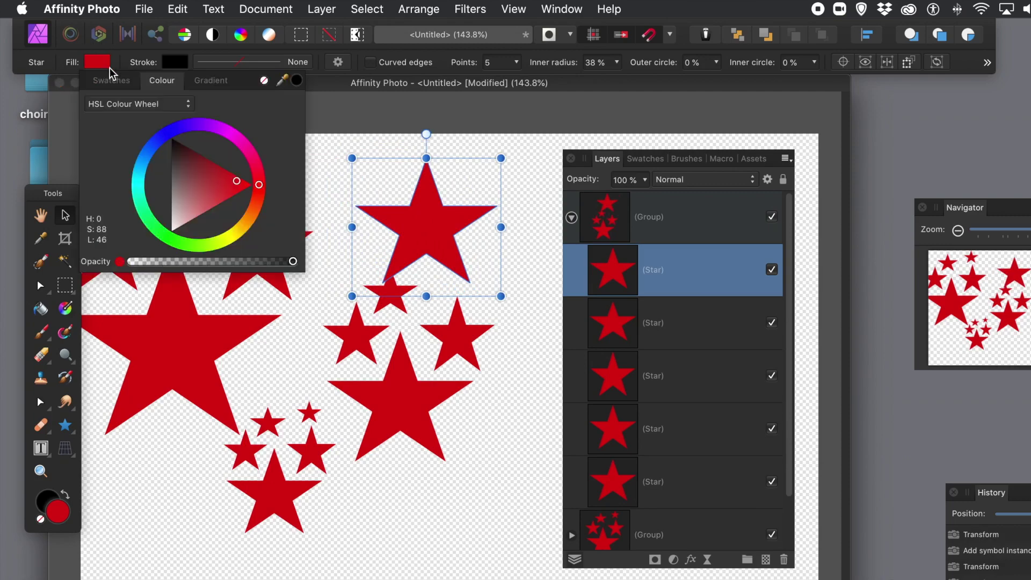
left_click_drag(203, 173, 202, 196)
left_click_drag(200, 116, 171, 130)
left_click_drag(205, 177, 188, 173)
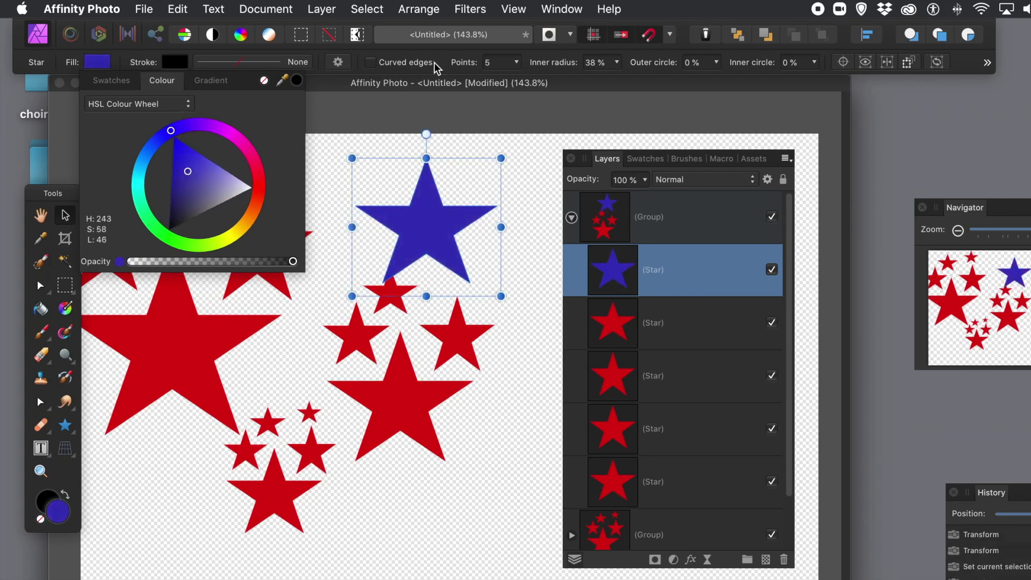
left_click(443, 51)
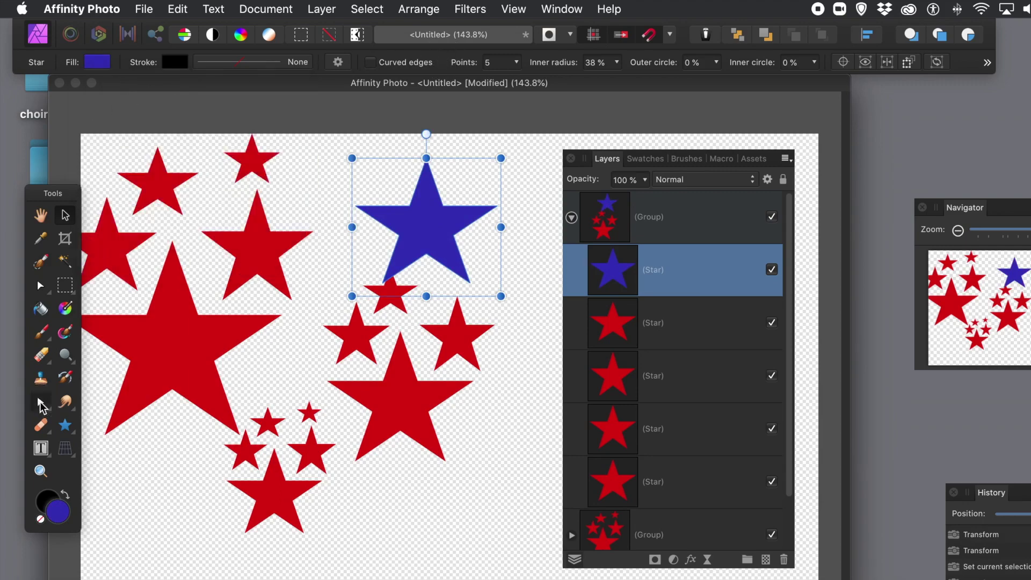
Step: With the Node Tool, set the blue star's inner circle to 22%, inner radius 28%, and shorten it
left_click(42, 401)
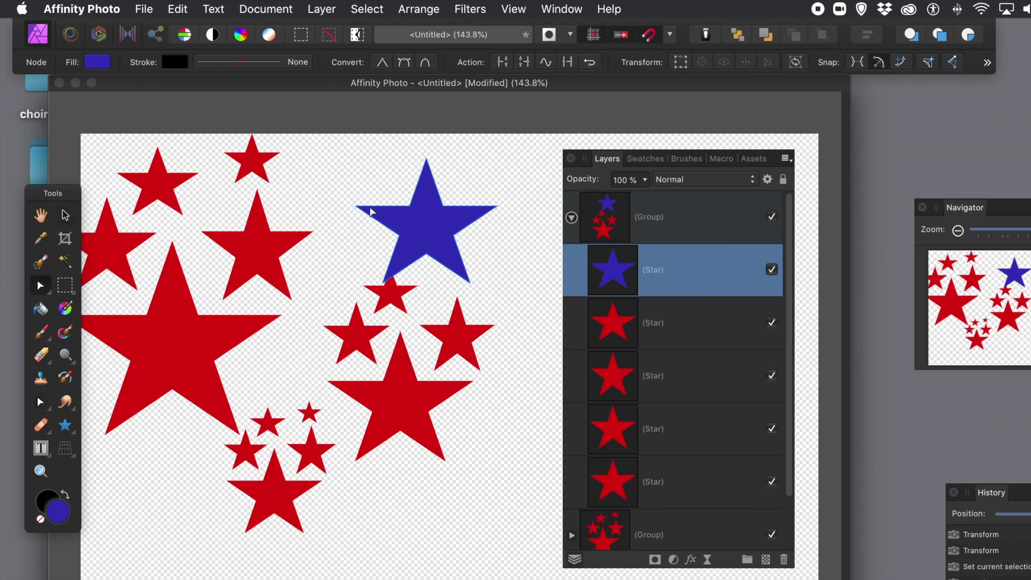
left_click_drag(338, 188, 402, 248)
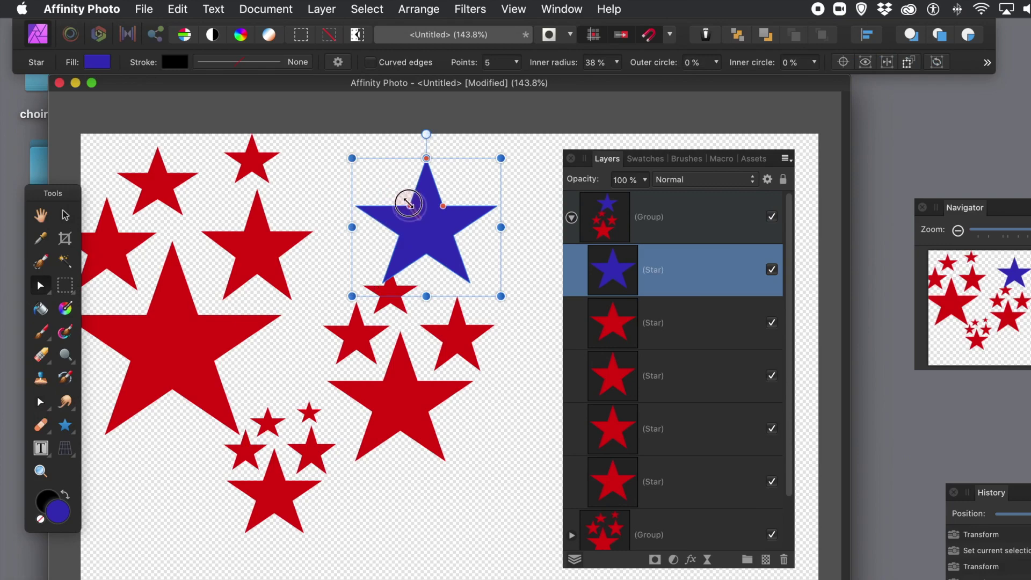
mouse_move(409, 204)
left_mouse_down()
mouse_move(426, 222)
mouse_move(414, 207)
left_mouse_up()
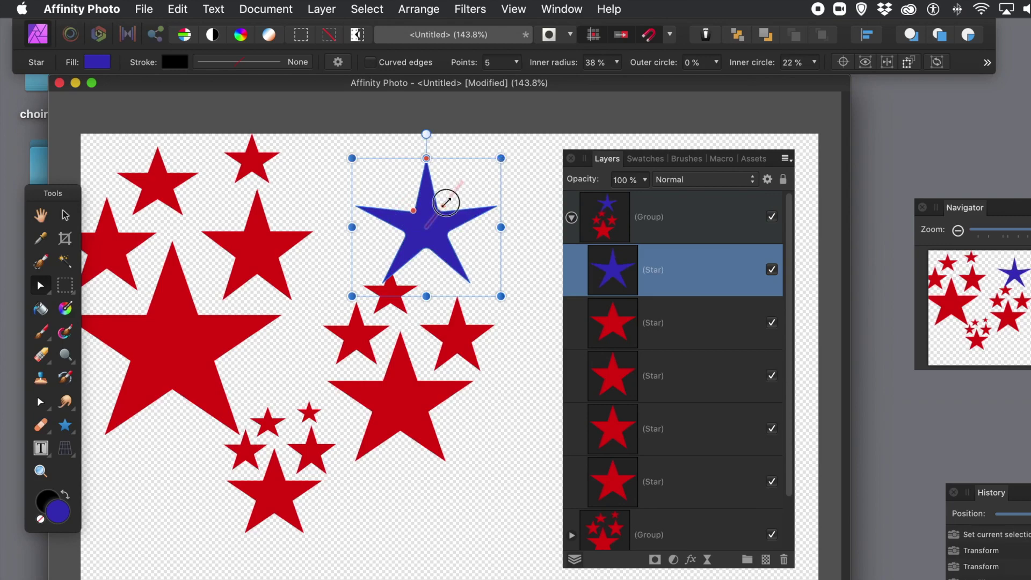
left_click_drag(440, 204, 436, 210)
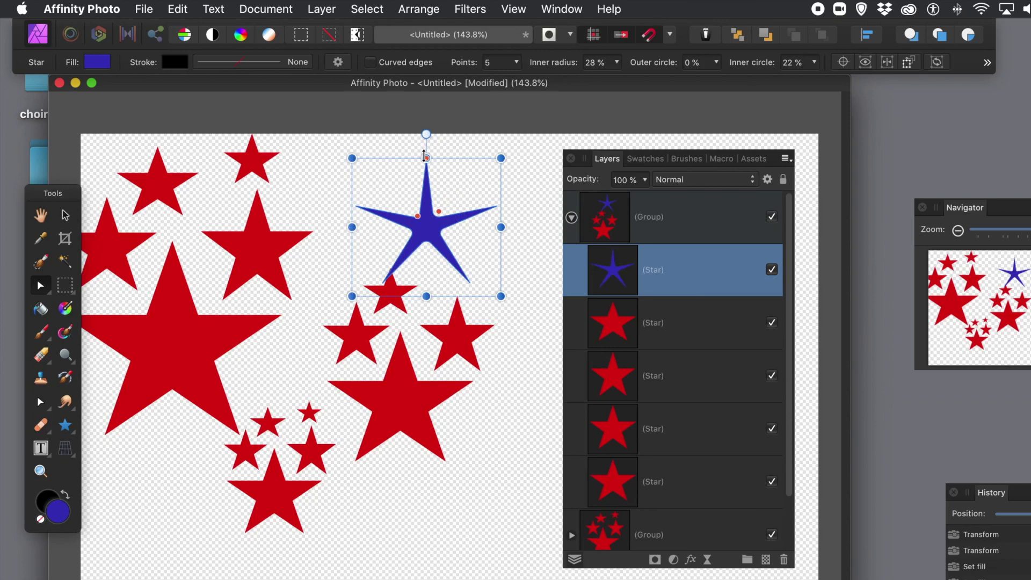
left_click_drag(426, 158, 426, 188)
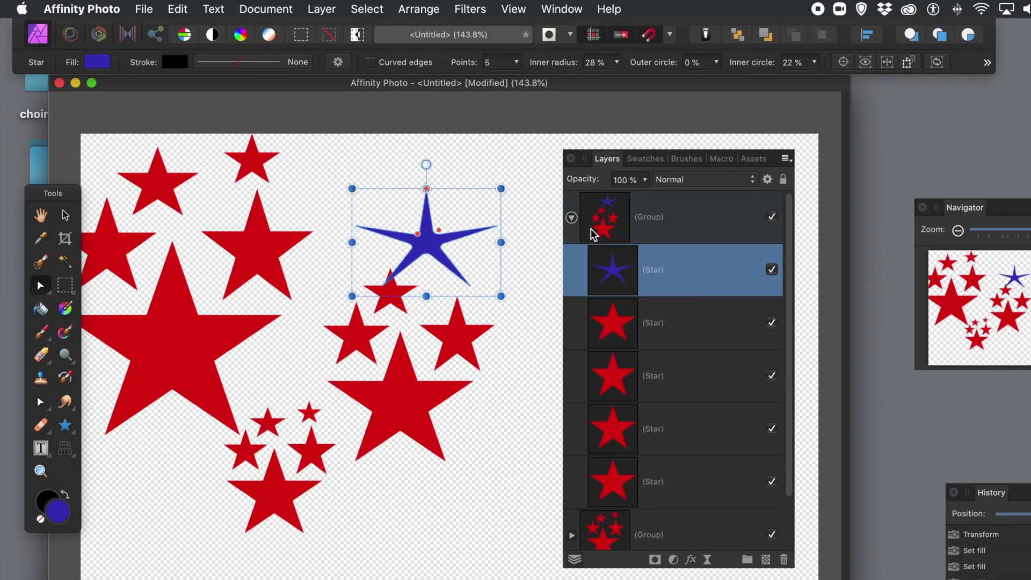
left_click(572, 217)
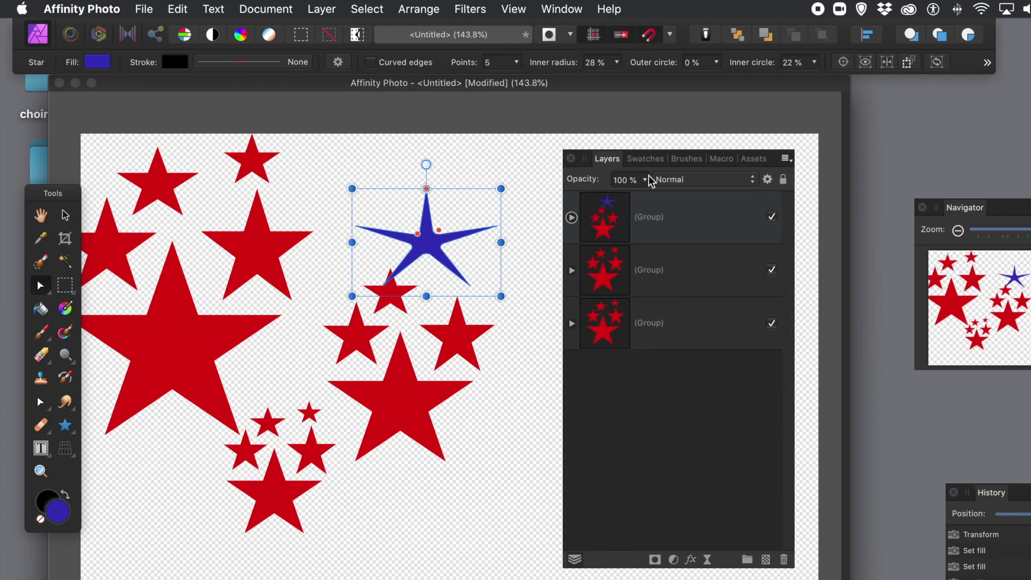
Step: Draw a tall white diamond, about 341 × 627 px, with the Diamond Tool
left_click(754, 160)
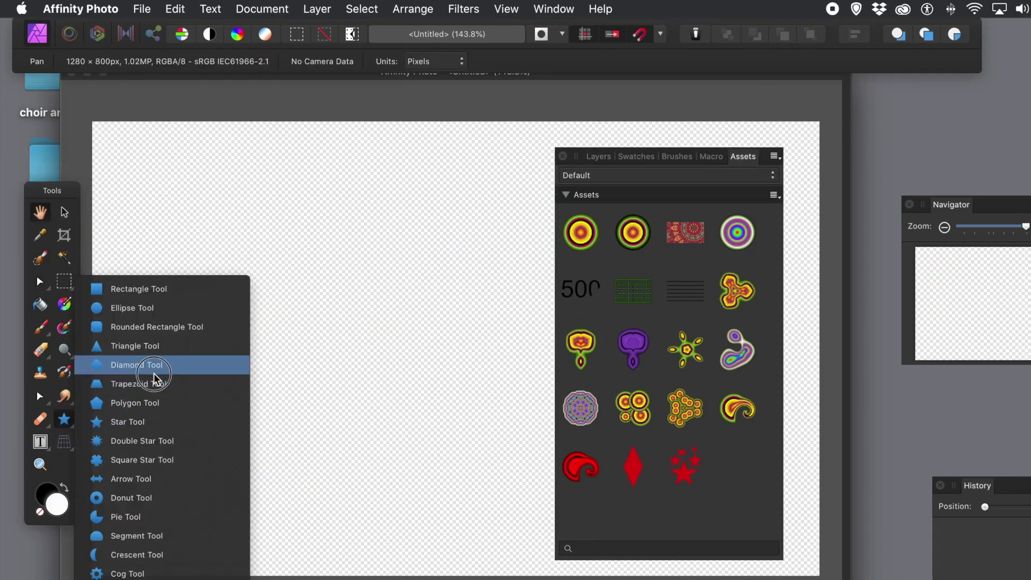
left_click(154, 370)
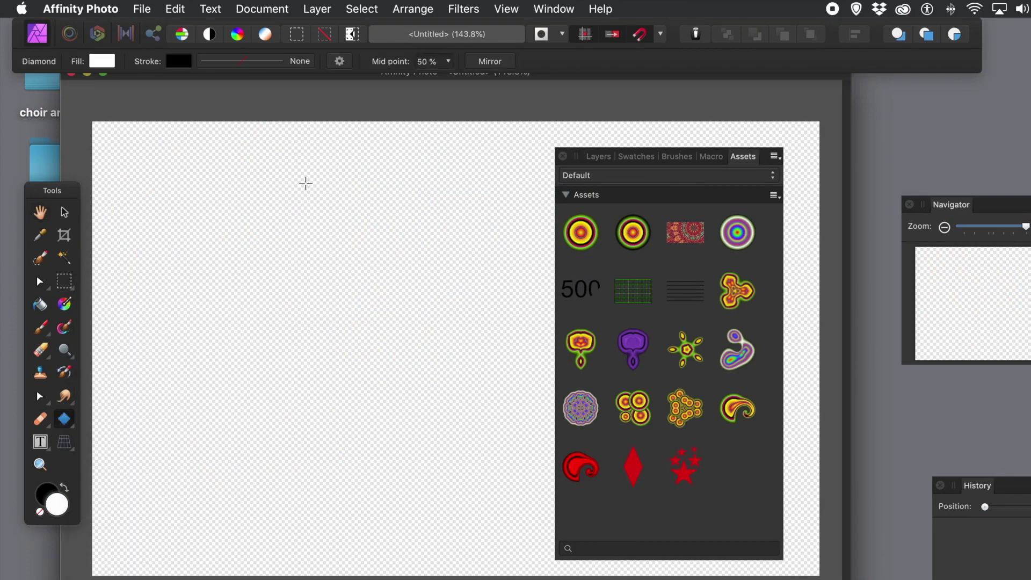
left_click_drag(294, 161, 488, 517)
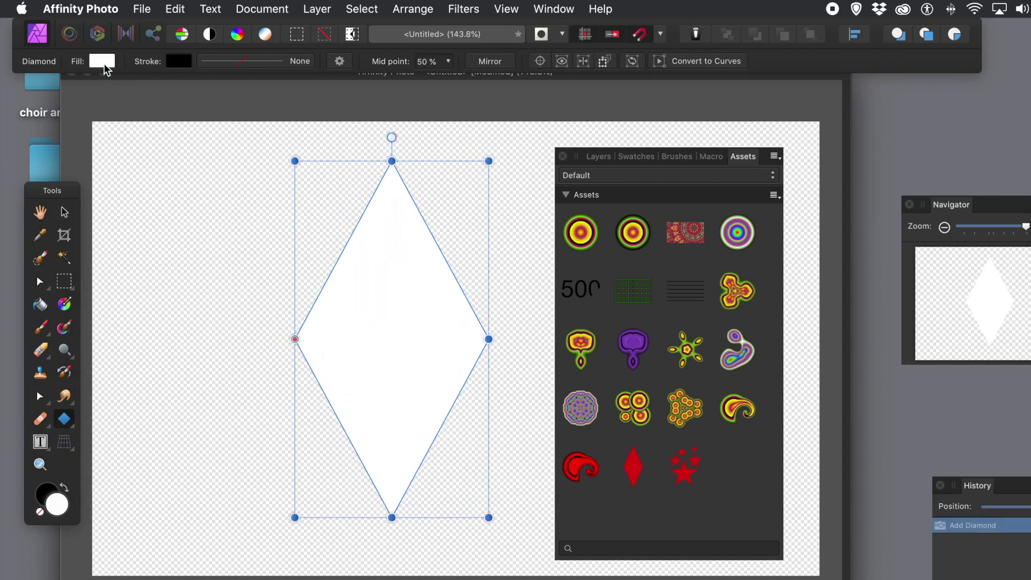
Step: Give the diamond a gradient fill with a dark grey left stop from the Crayons swatches
left_click(102, 62)
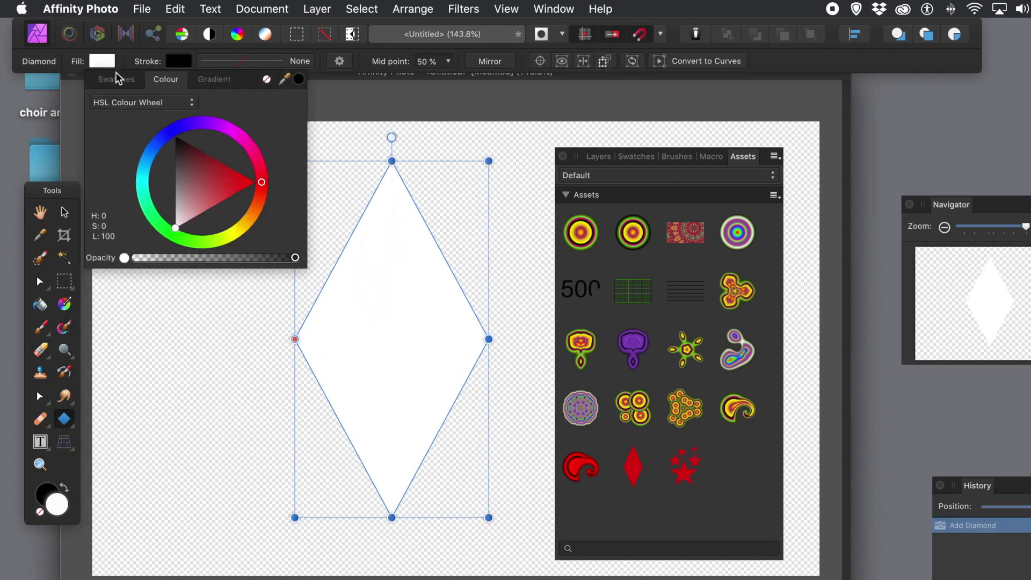
left_click(226, 78)
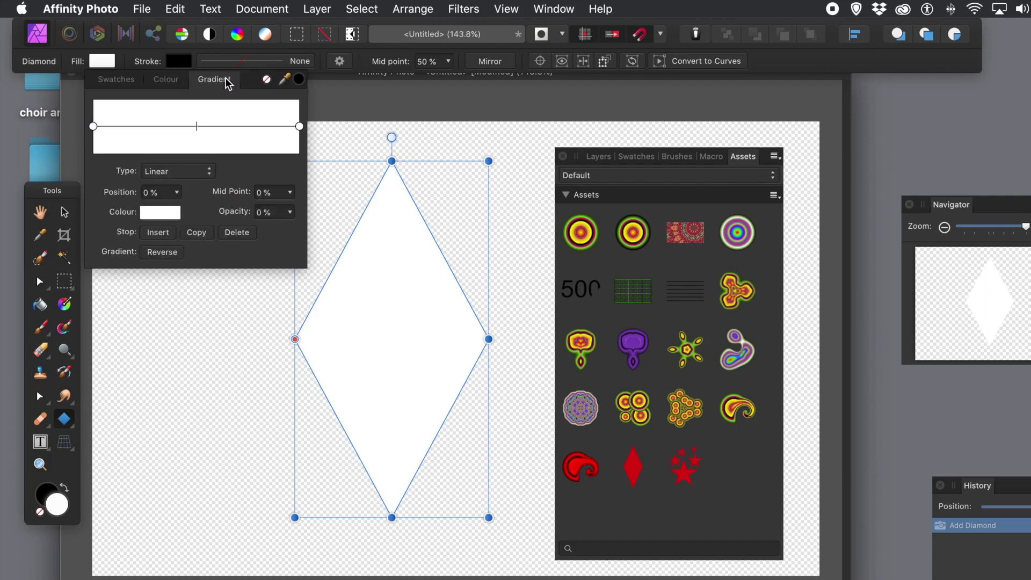
left_click(93, 126)
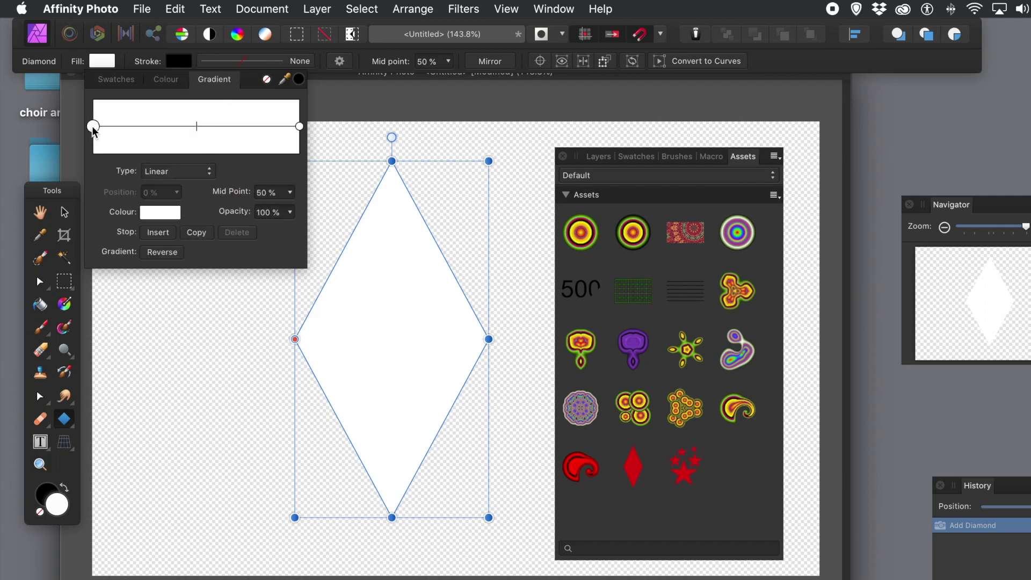
left_click(153, 216)
left_click(153, 216)
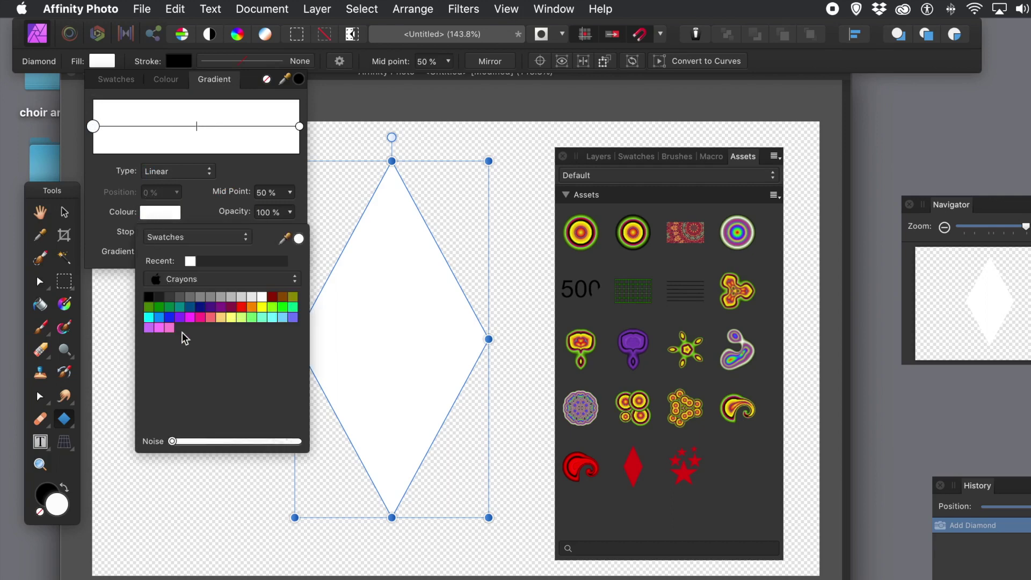
left_click(172, 297)
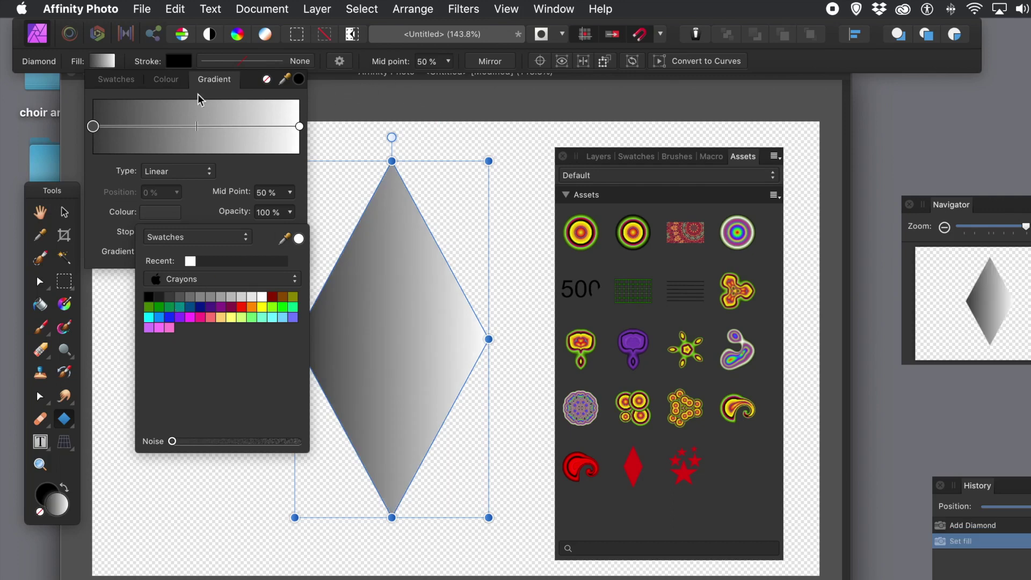
Step: Move the diamond slightly to the left with the Move Tool
left_click(62, 213)
left_click(61, 213)
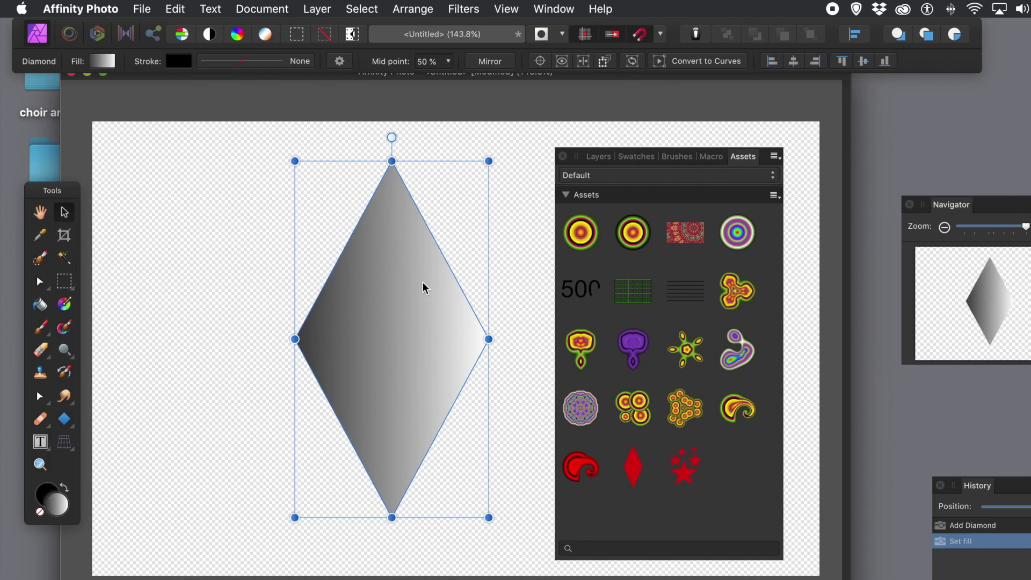
left_click_drag(419, 281, 388, 295)
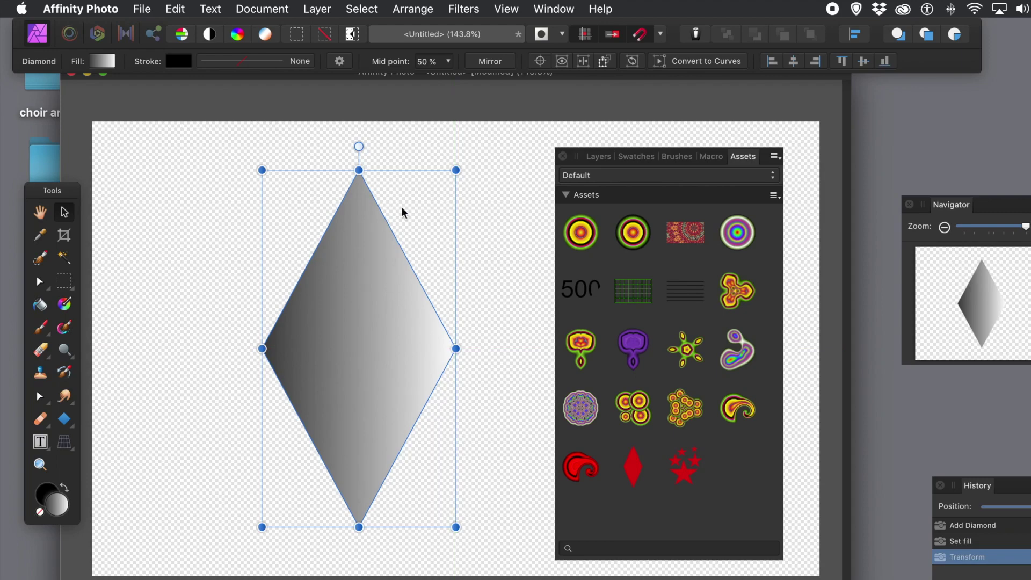
left_click(311, 8)
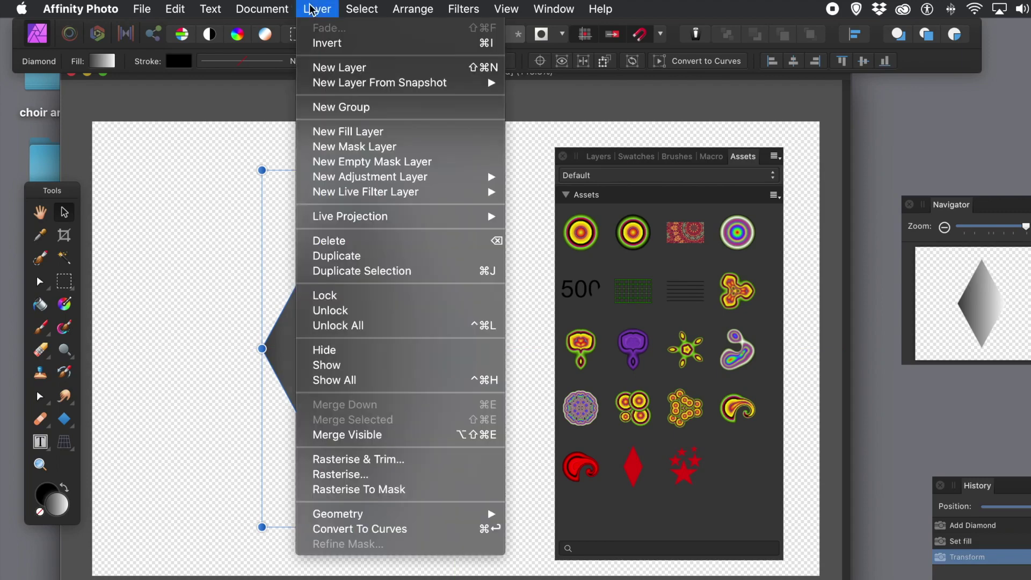
Step: Convert the diamond to curves and drag its left node rightward to form a chevron
left_click(384, 529)
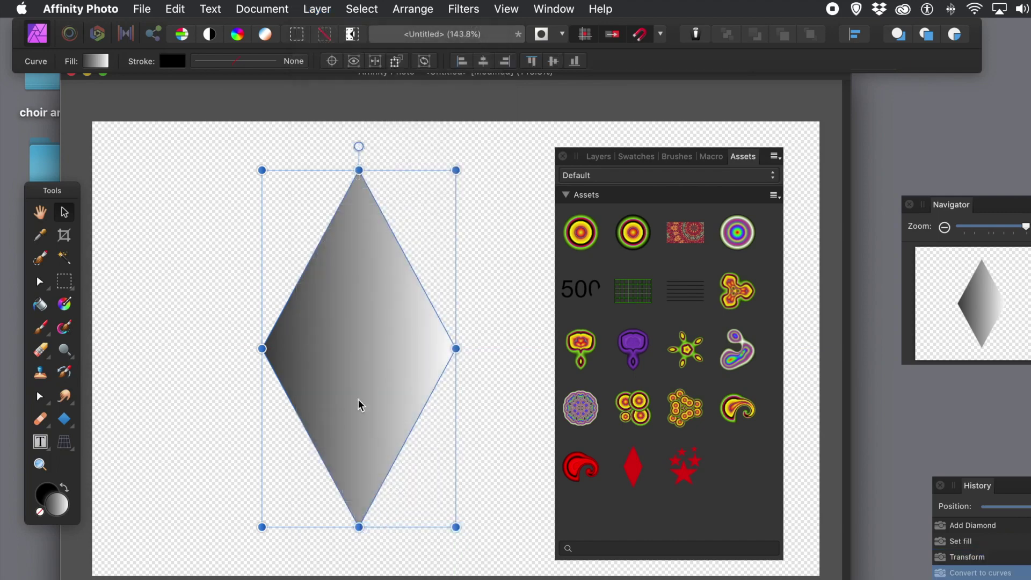
left_click(236, 280)
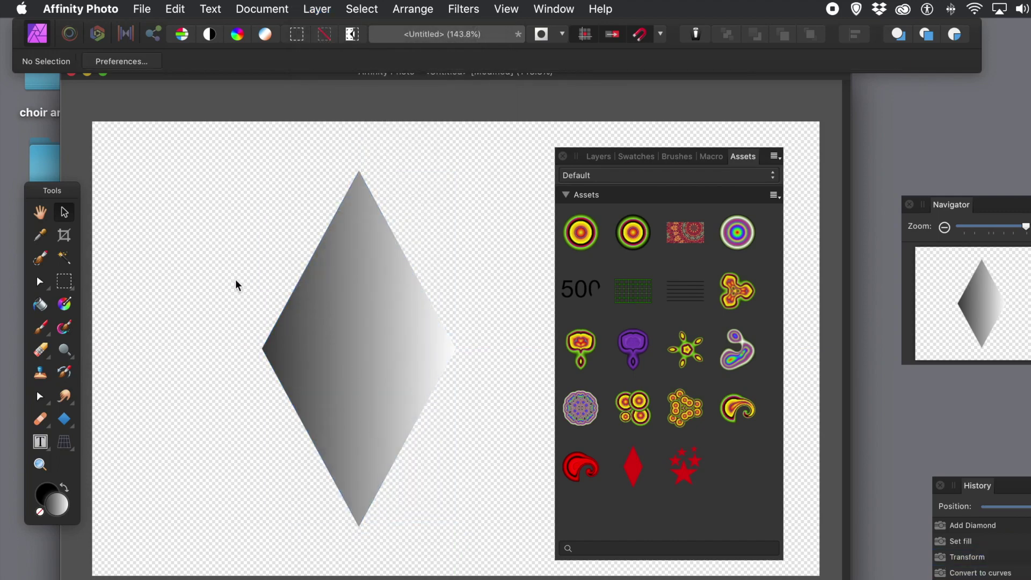
left_click_drag(273, 154, 475, 463)
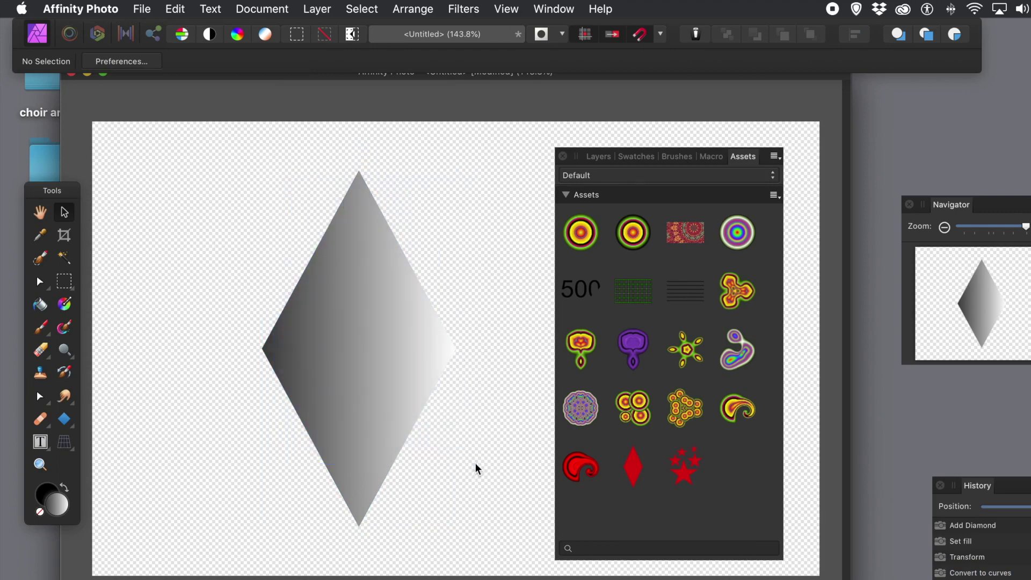
left_click(378, 394)
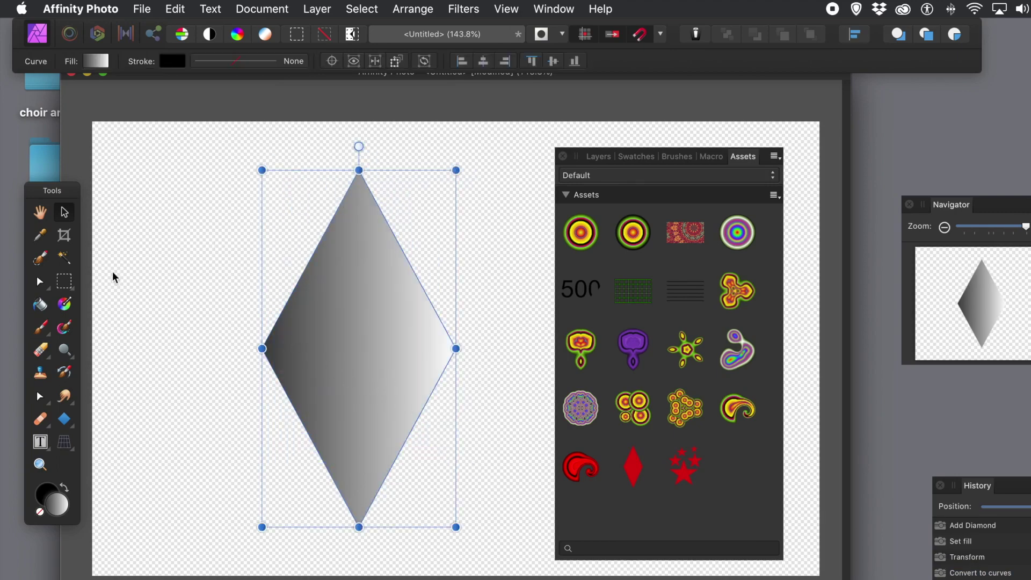
left_click(37, 397)
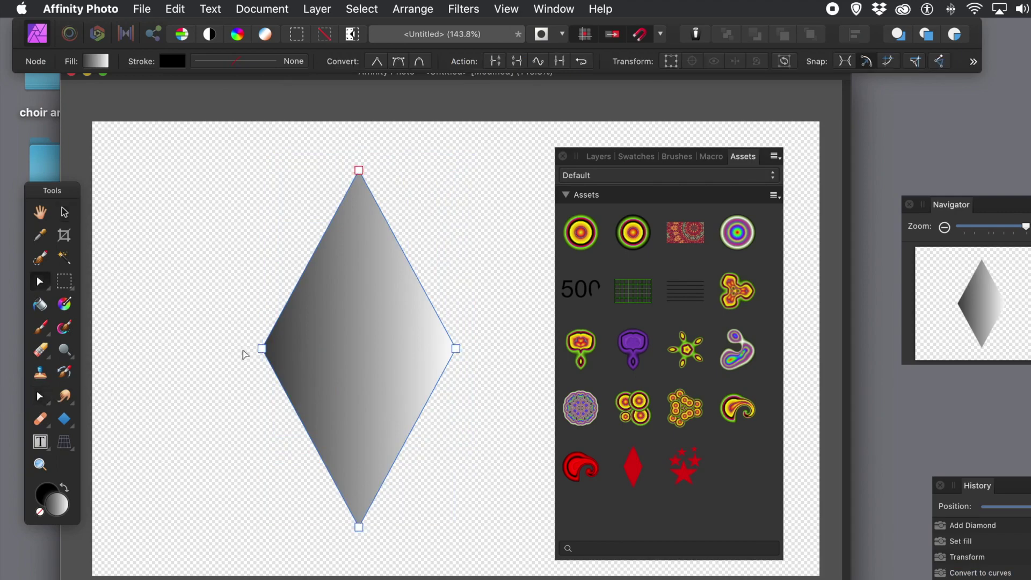
left_click_drag(262, 350, 400, 349)
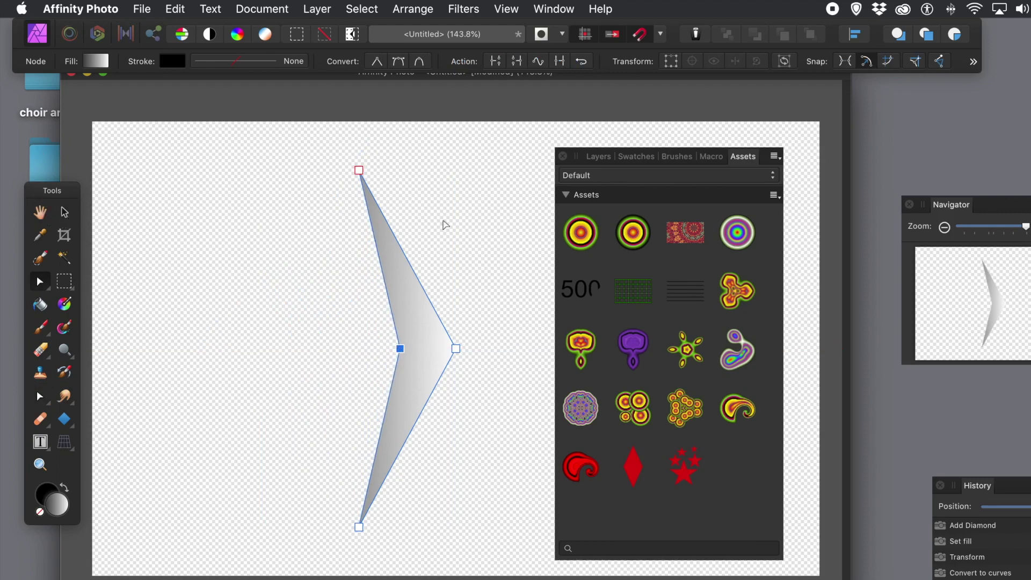
left_click(66, 214)
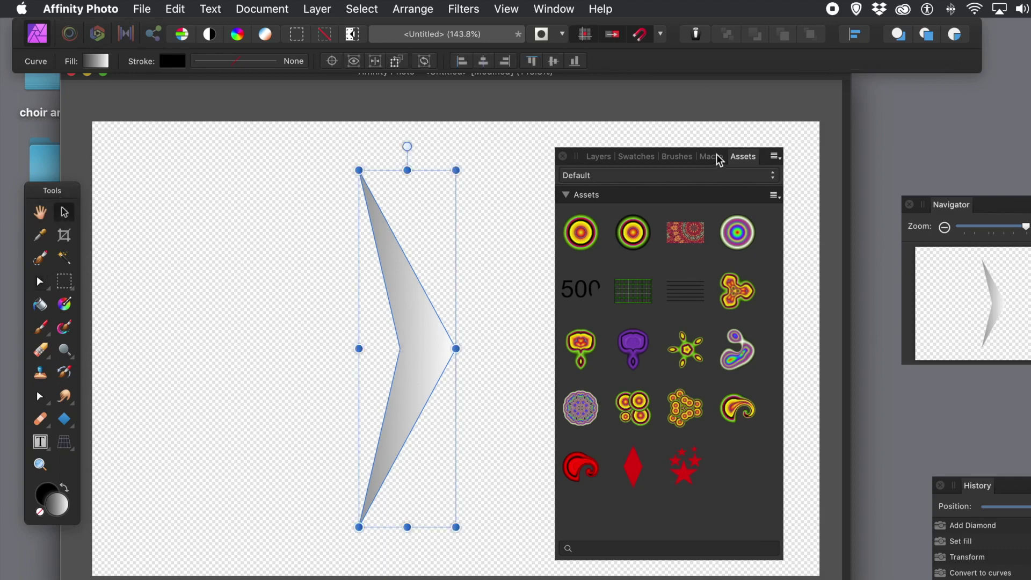
Step: Save the chevron as a new asset and move it to the left of the canvas
left_click(774, 196)
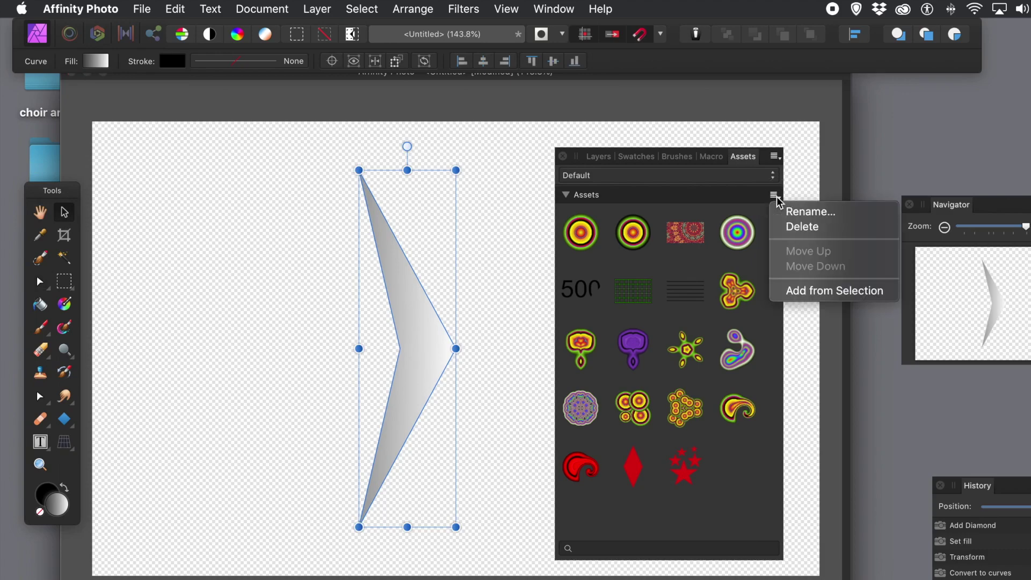
left_click(820, 293)
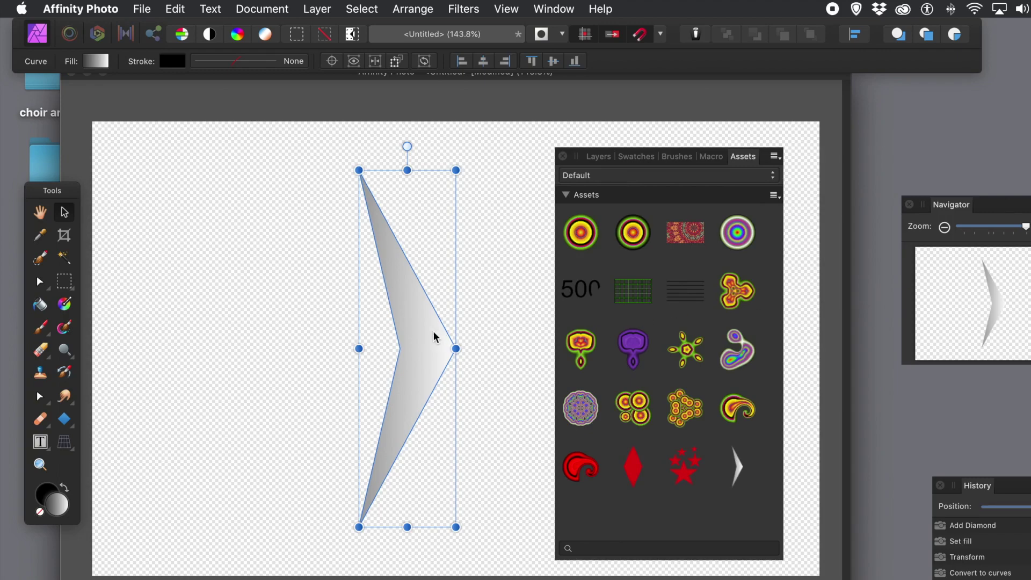
left_click_drag(432, 331, 277, 332)
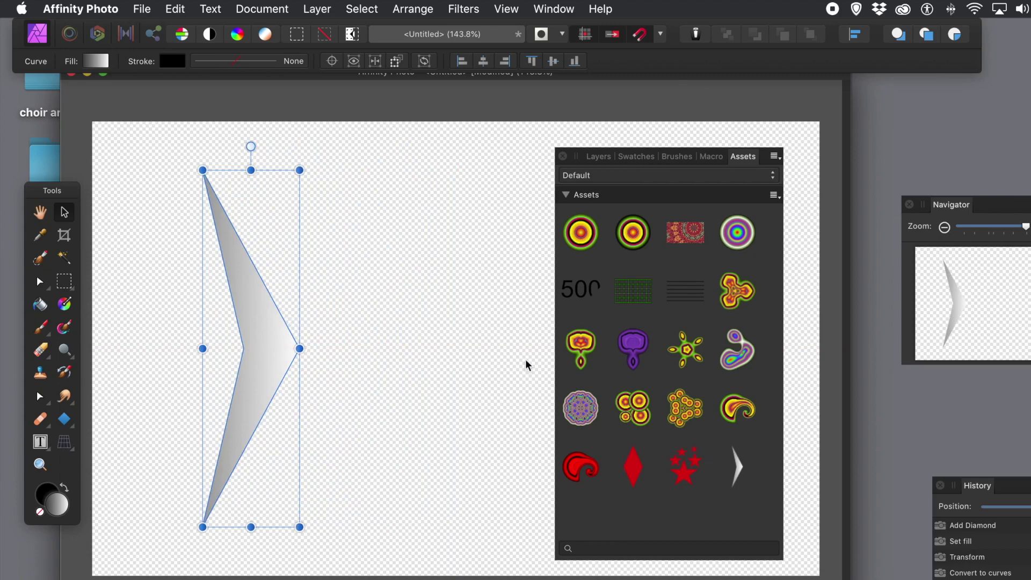
Step: Place four chevron copies from the Assets panel in a row beside the original
left_click_drag(741, 478, 272, 349)
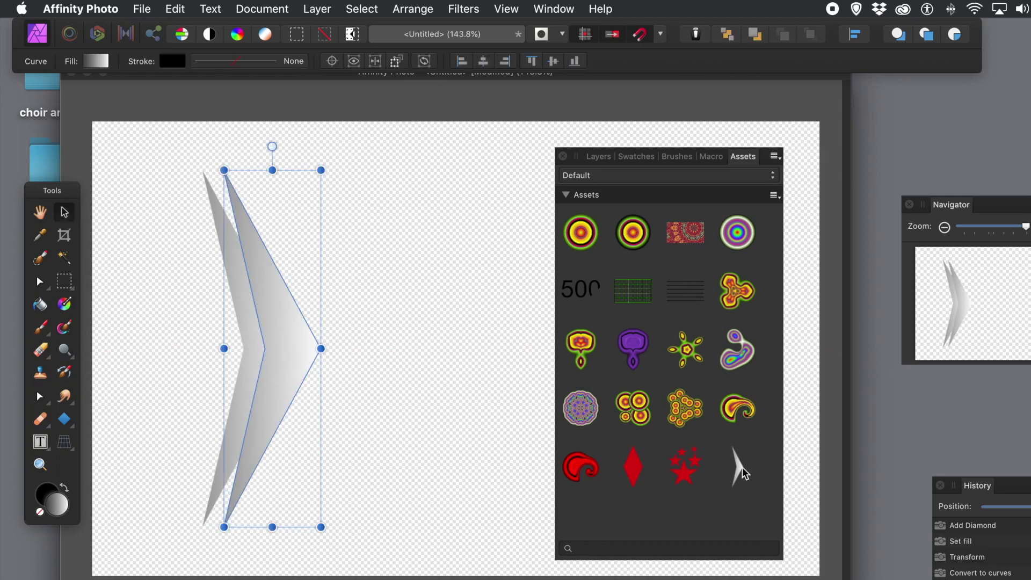
left_click_drag(738, 473, 292, 348)
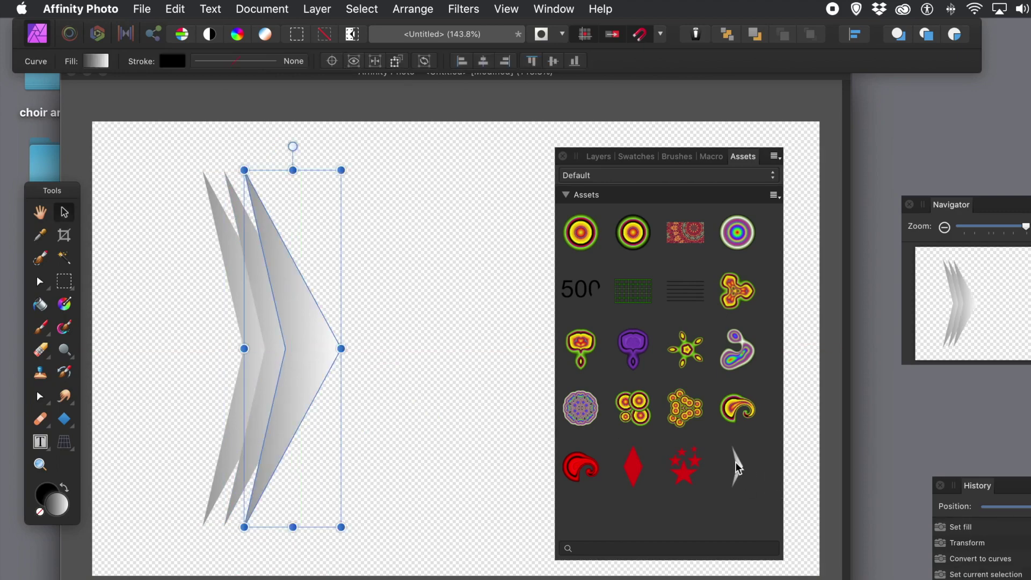
left_click_drag(736, 462, 314, 342)
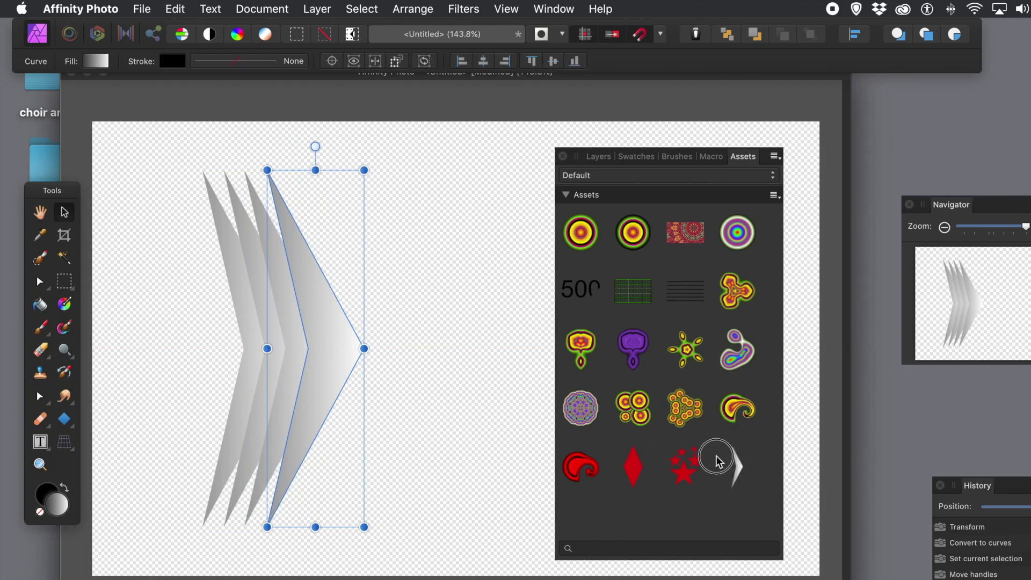
left_click_drag(716, 455, 339, 339)
left_click(441, 327)
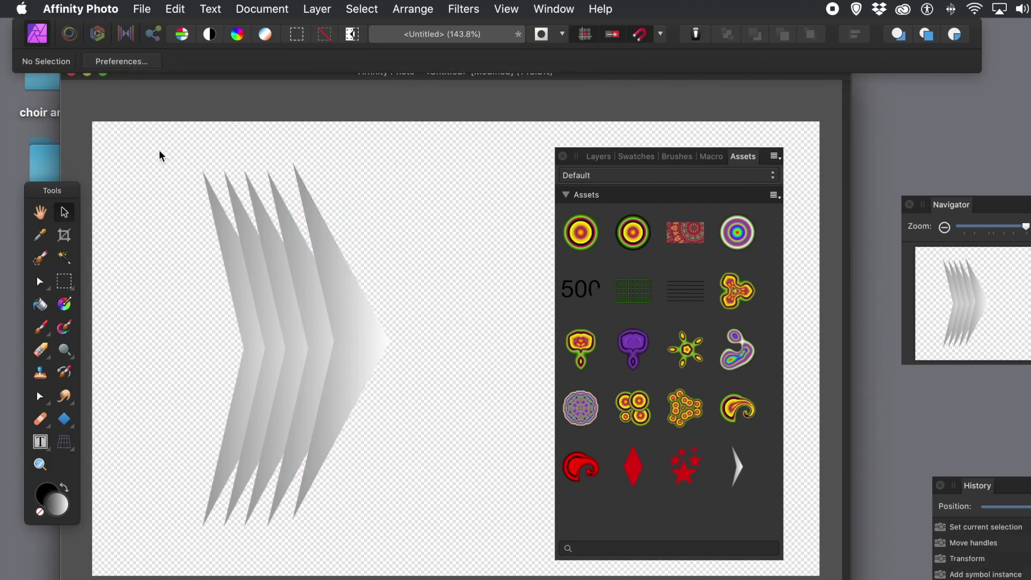
Step: Marquee-select all five chevrons and delete them
left_click_drag(155, 151, 483, 565)
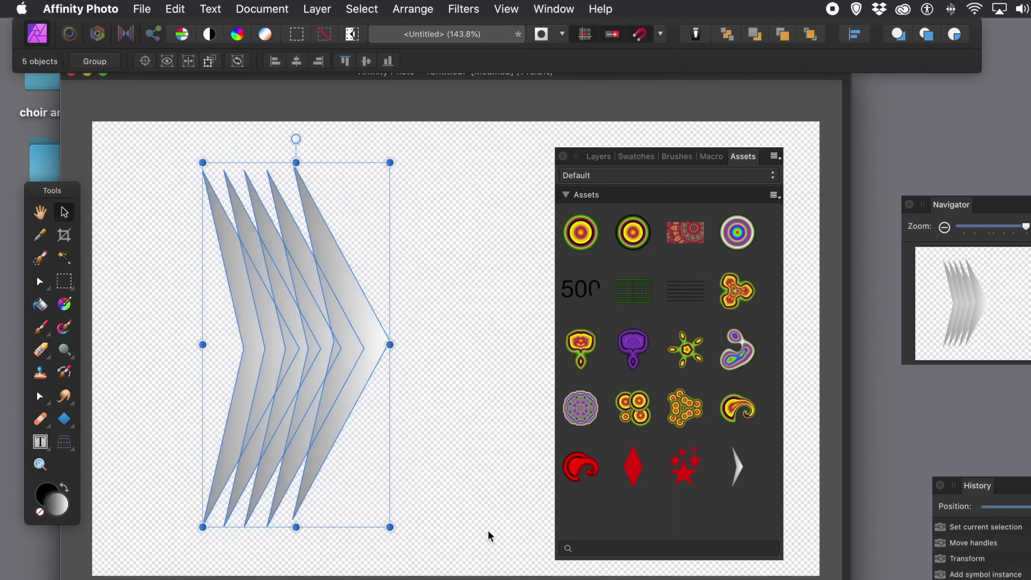
key("Delete")
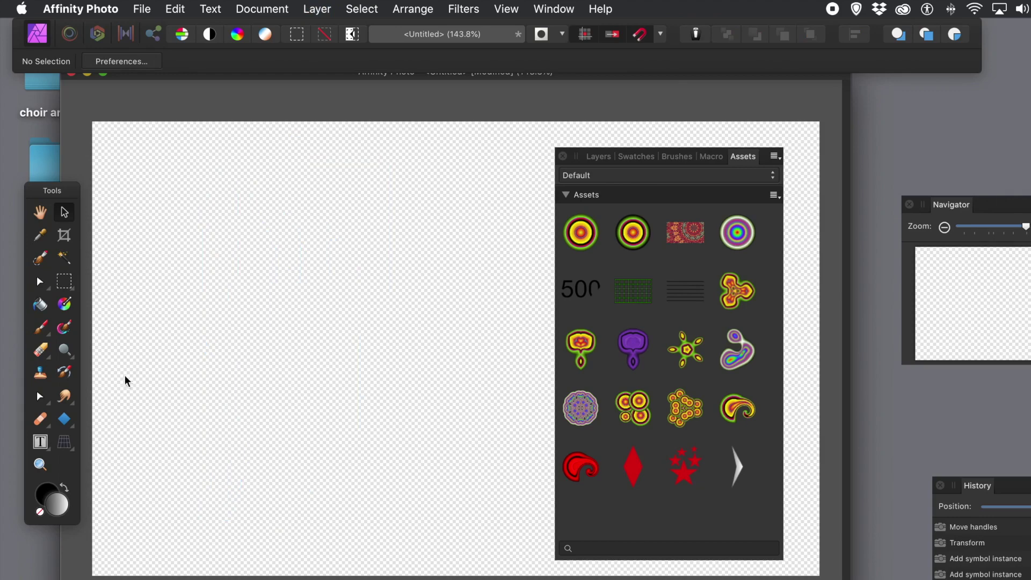
left_click(66, 423)
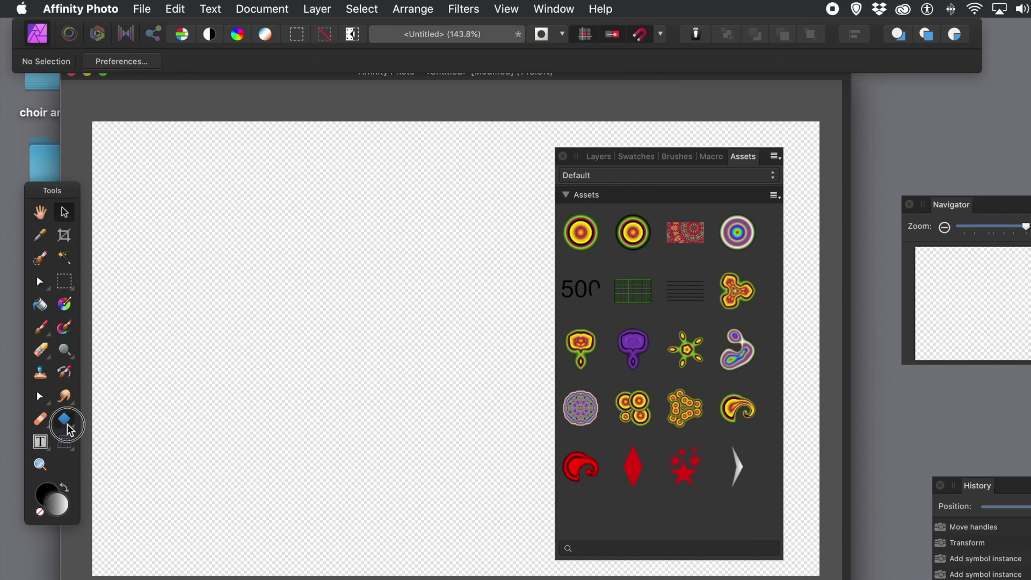
Step: Draw a large gradient donut and cut it down to a partial arc
left_click_drag(68, 428, 134, 496)
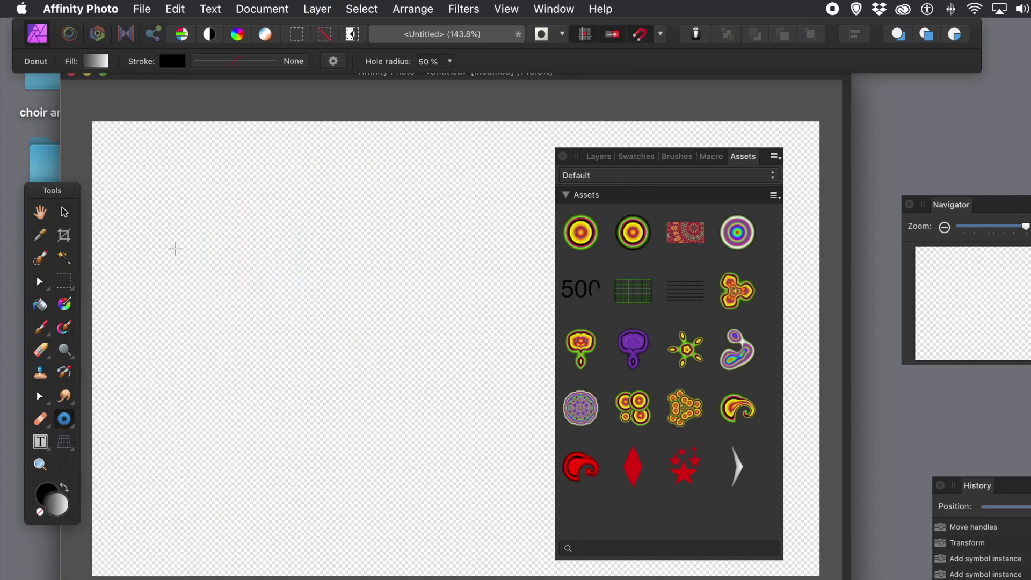
left_click_drag(192, 242, 480, 519)
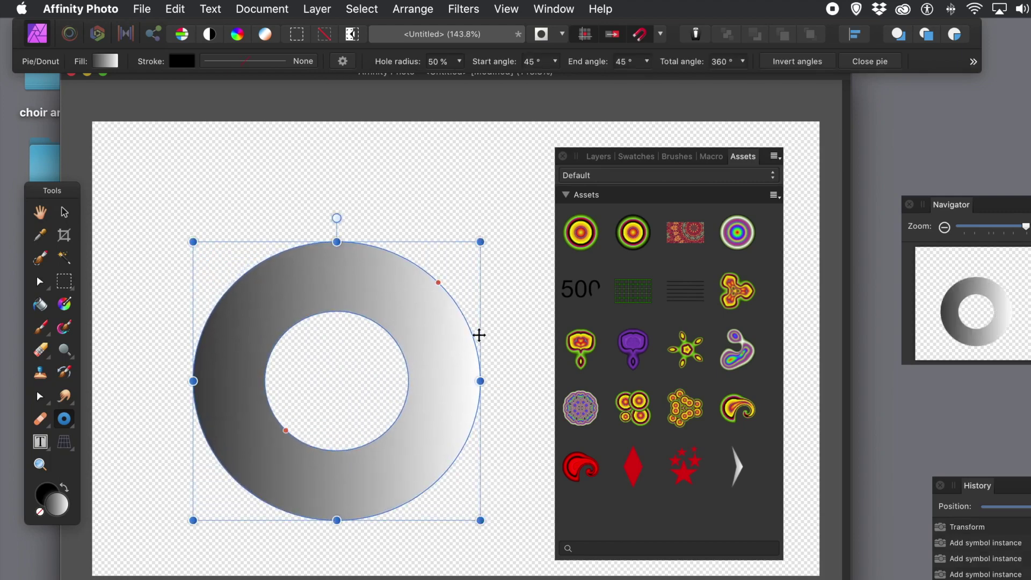
left_click_drag(439, 285, 219, 434)
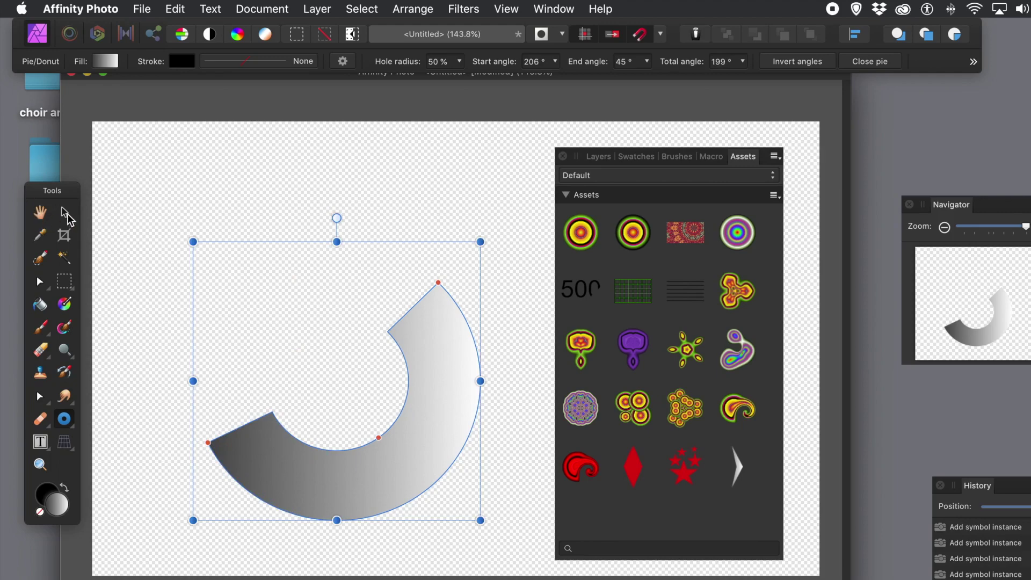
Step: Save the donut arc as a new asset, then delete it from the canvas
left_click(776, 197)
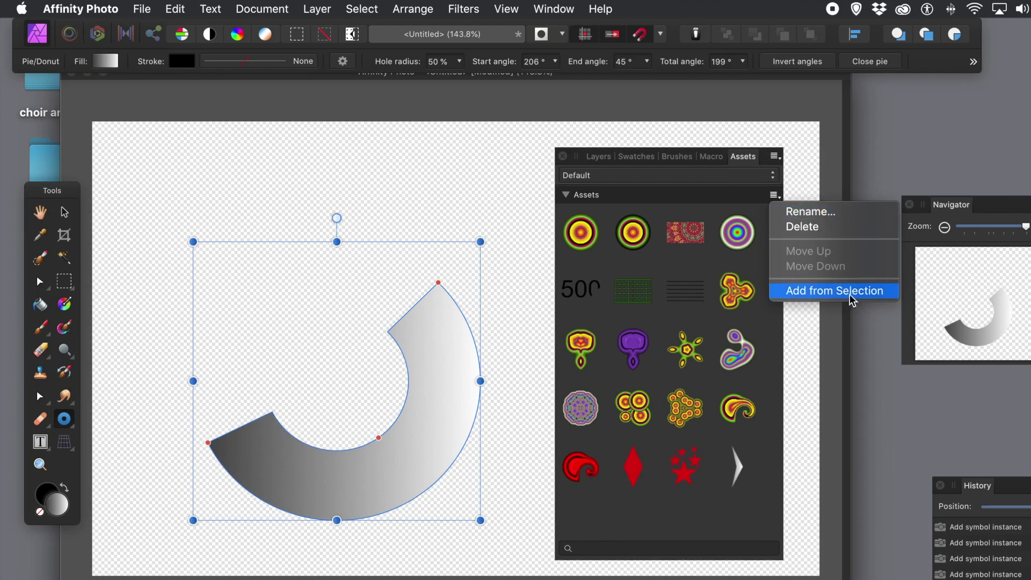
left_click(833, 290)
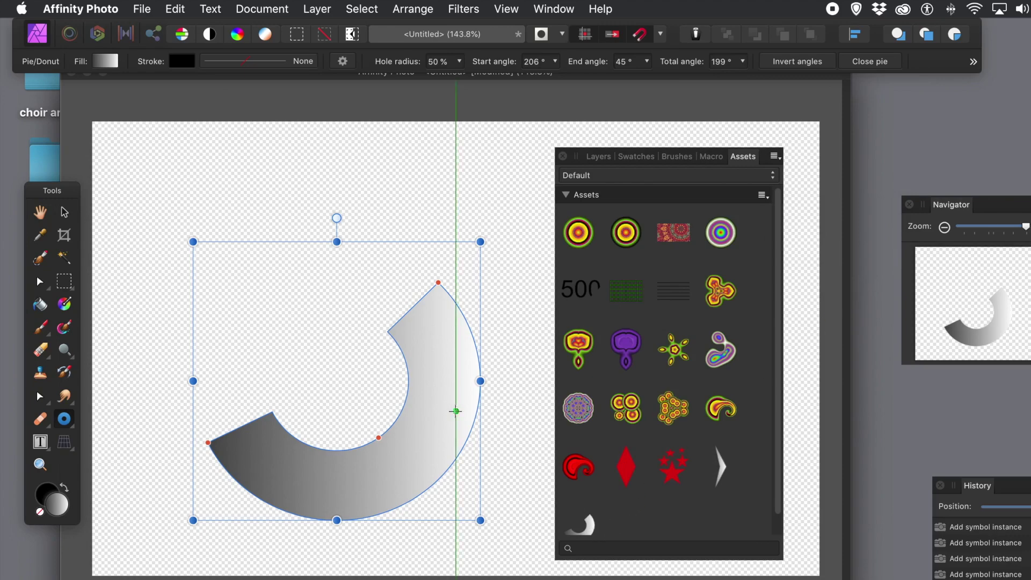
key("Delete")
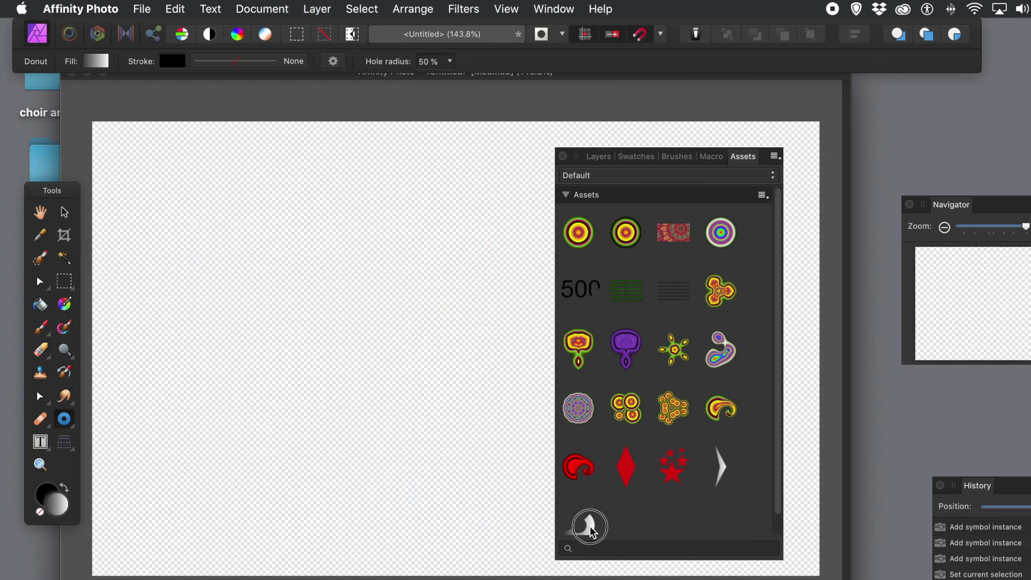
Step: Place the donut-arc asset on the canvas and extend its end angle to 142°
left_click_drag(591, 524, 318, 346)
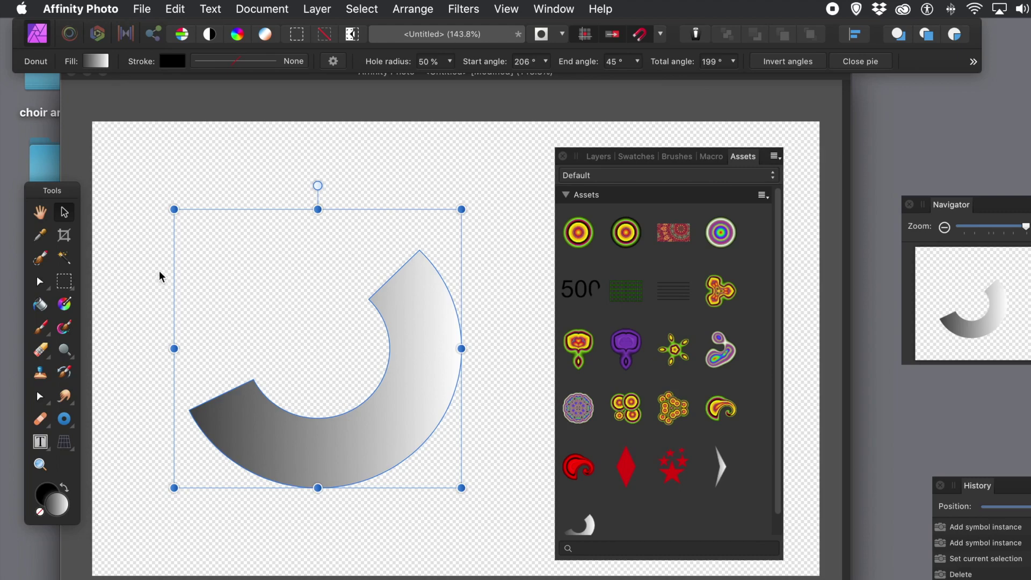
left_click(65, 420)
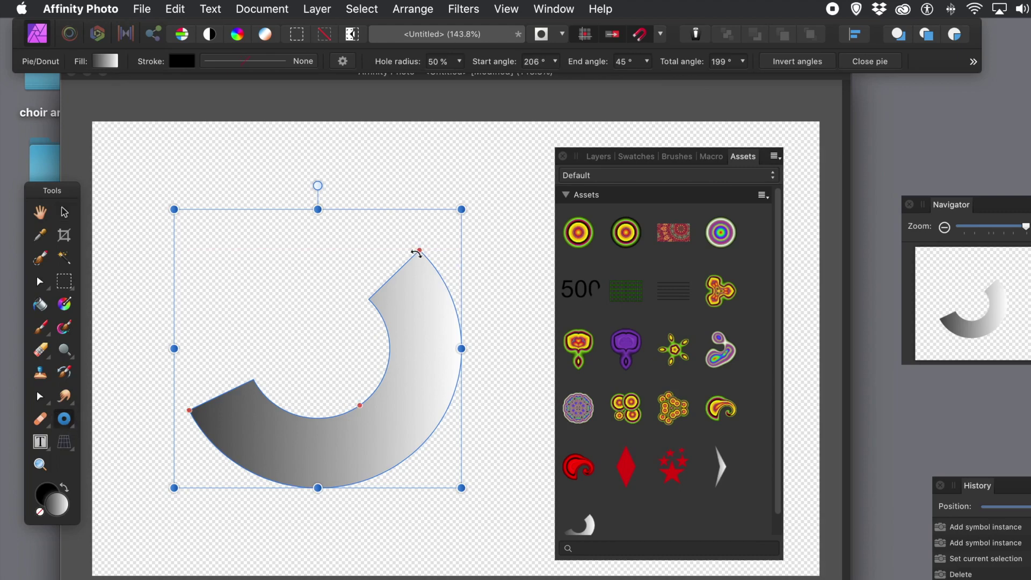
left_click_drag(419, 250, 120, 340)
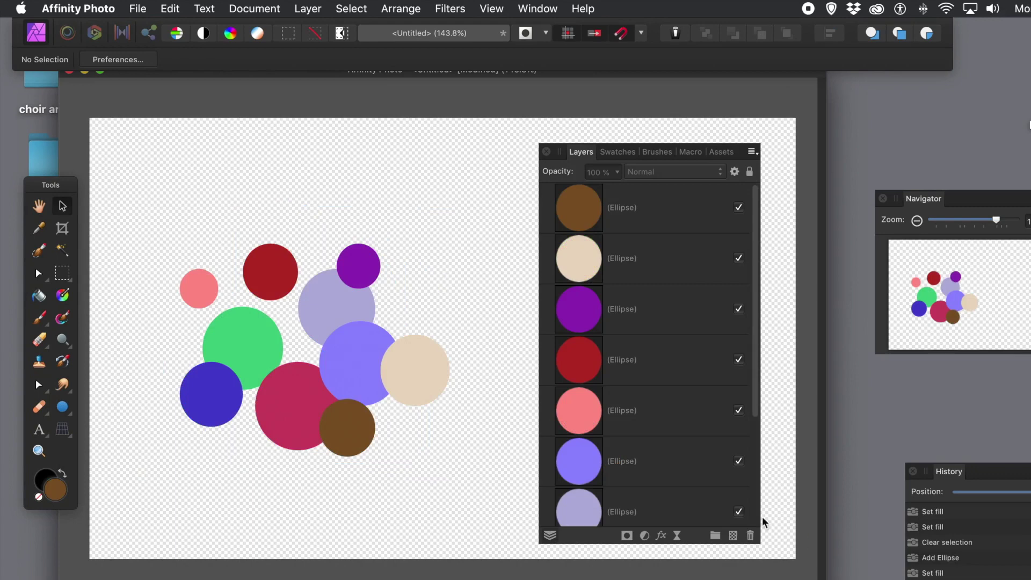
Step: Group the ten circles into one layer and save the group as a new asset
left_click_drag(130, 186, 503, 500)
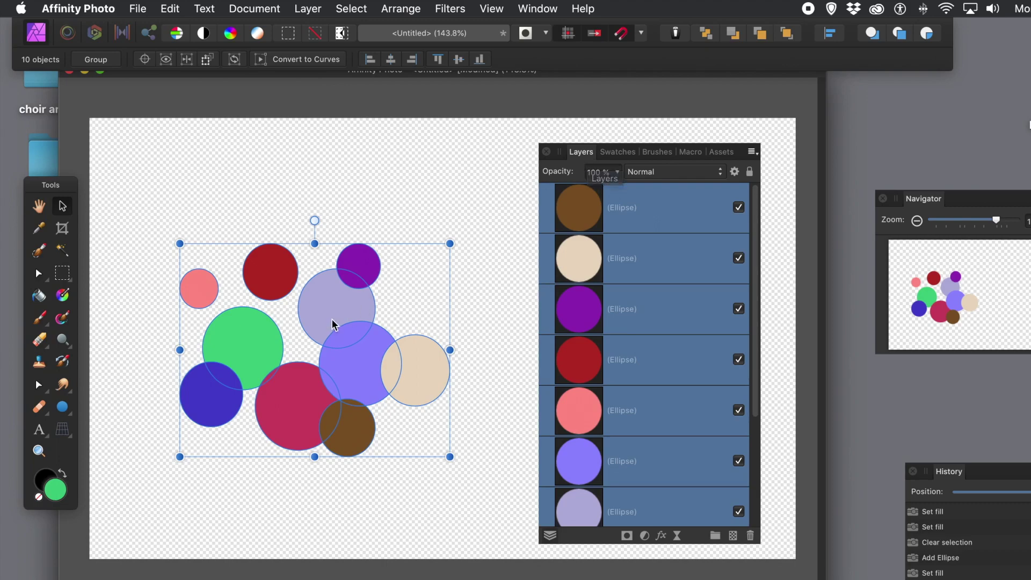
right_click(577, 205)
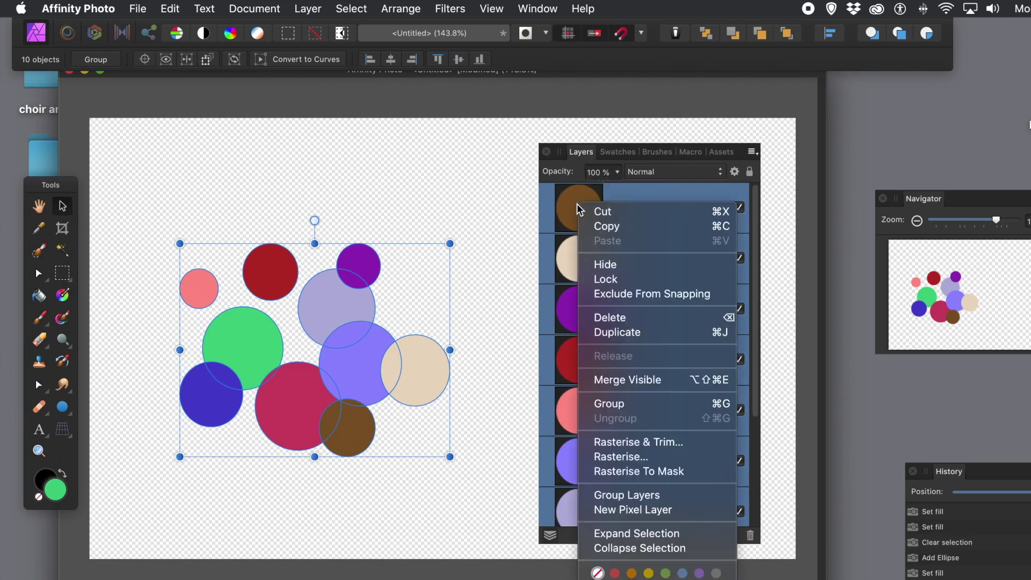
left_click(610, 407)
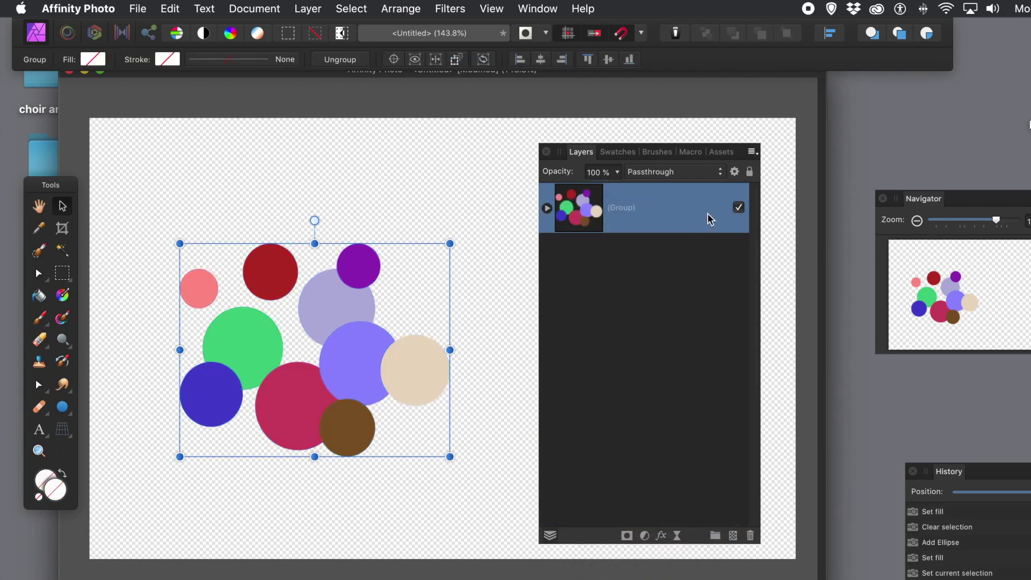
left_click(722, 152)
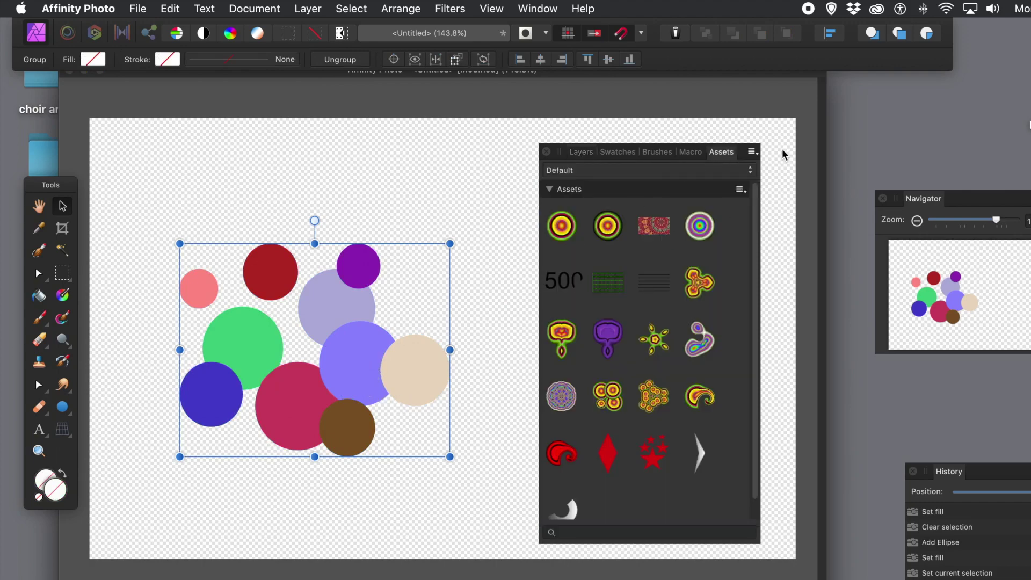
left_click(740, 189)
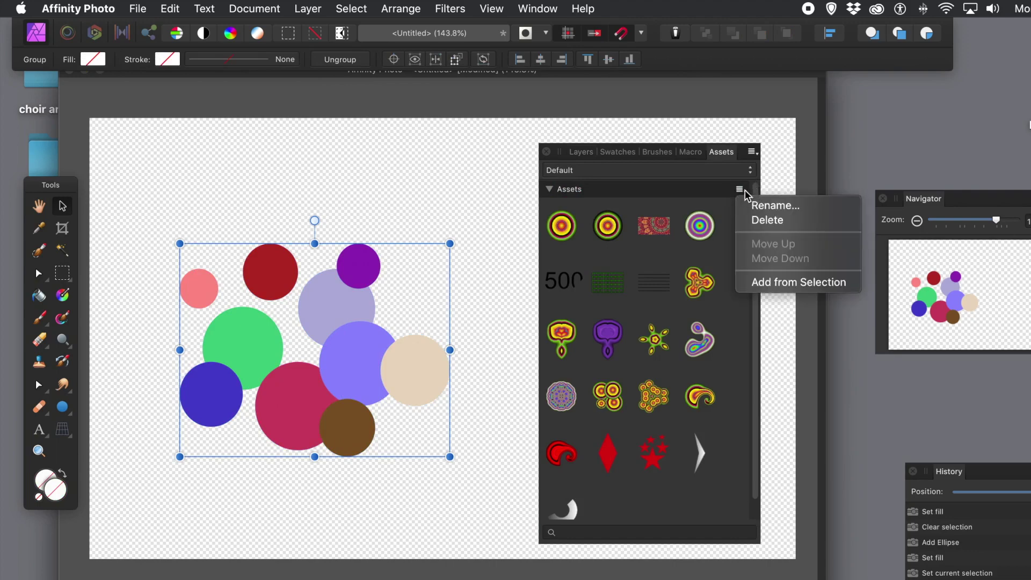
left_click(779, 283)
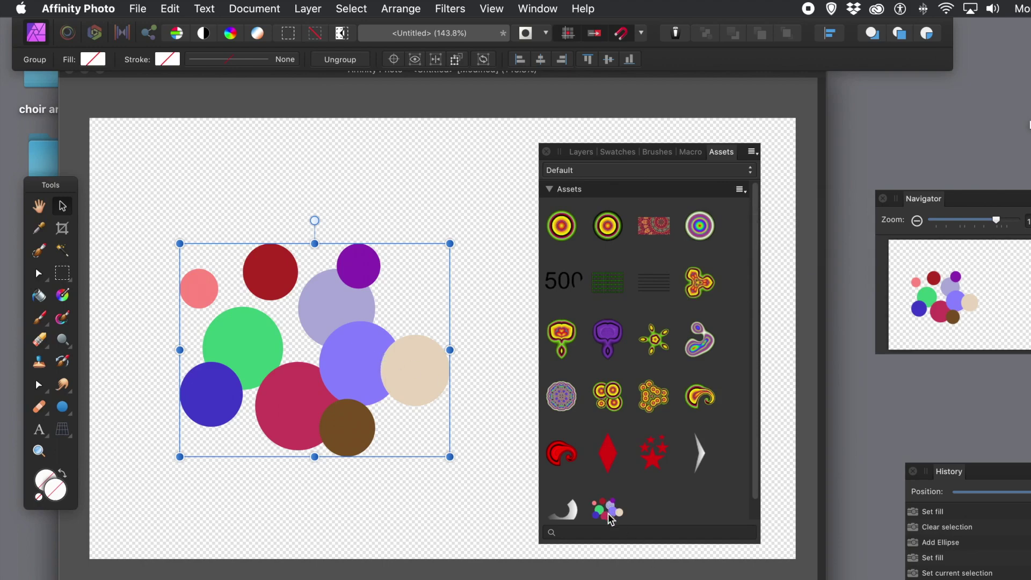
Step: Drop several copies of the circles-group asset across the canvas
left_click_drag(618, 515, 439, 287)
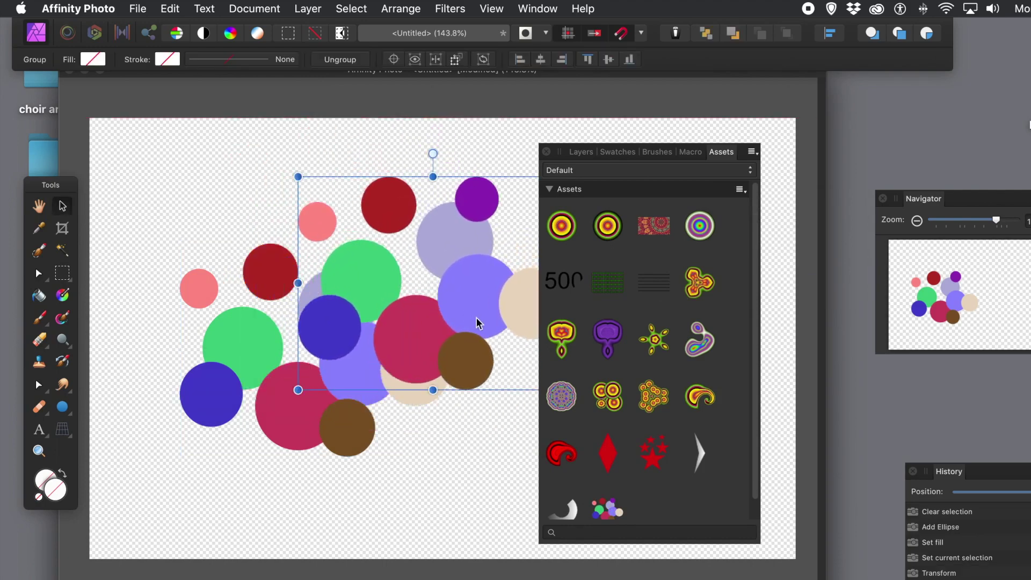
left_click_drag(614, 517, 284, 261)
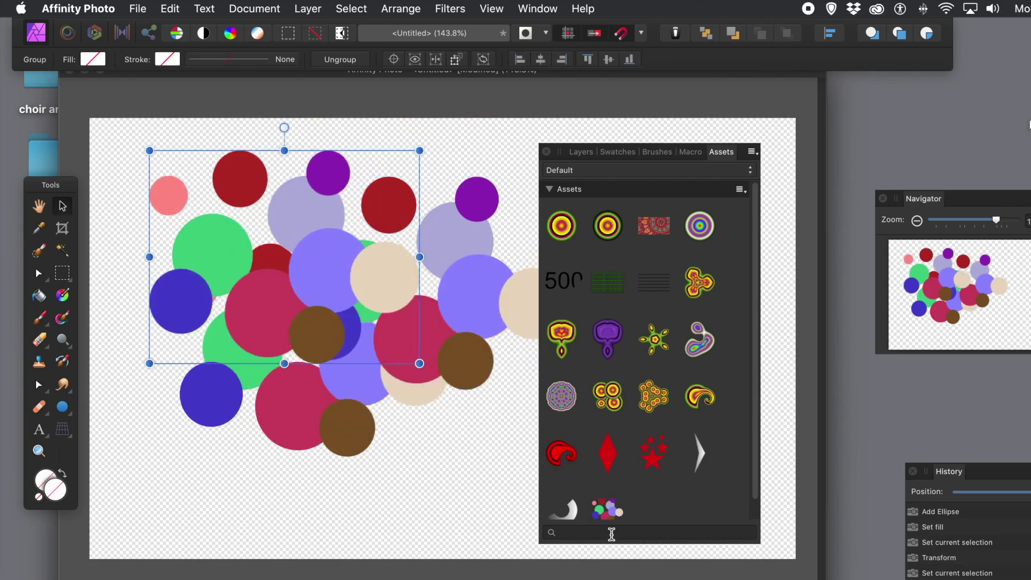
left_click_drag(609, 509, 284, 481)
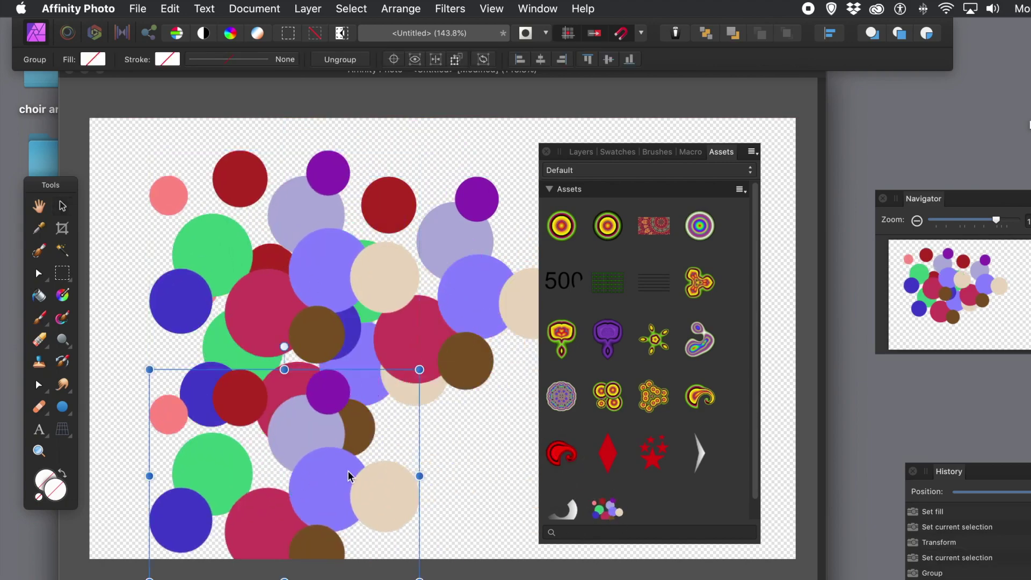
left_click_drag(612, 523, 472, 472)
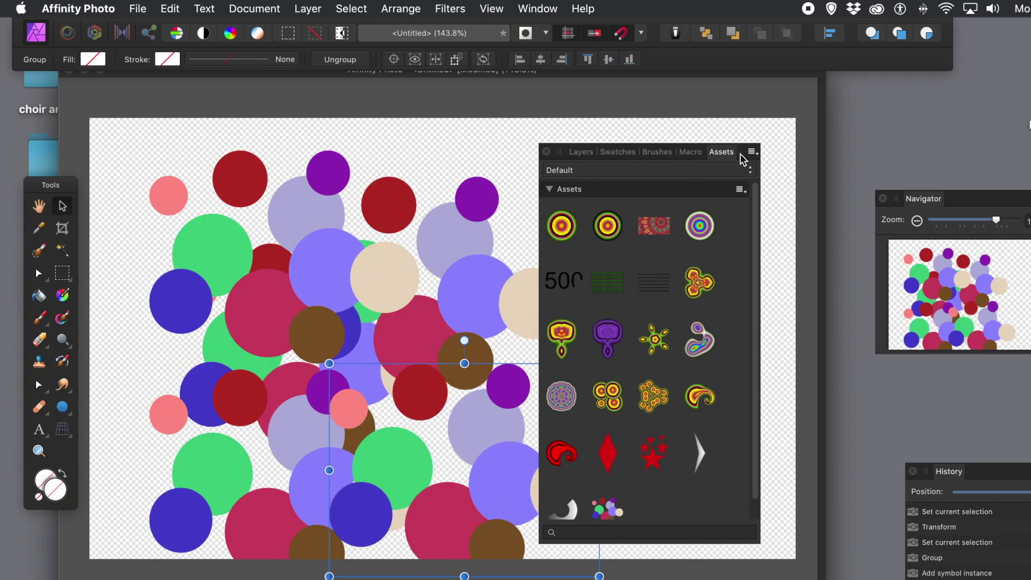
left_click_drag(743, 159, 914, 191)
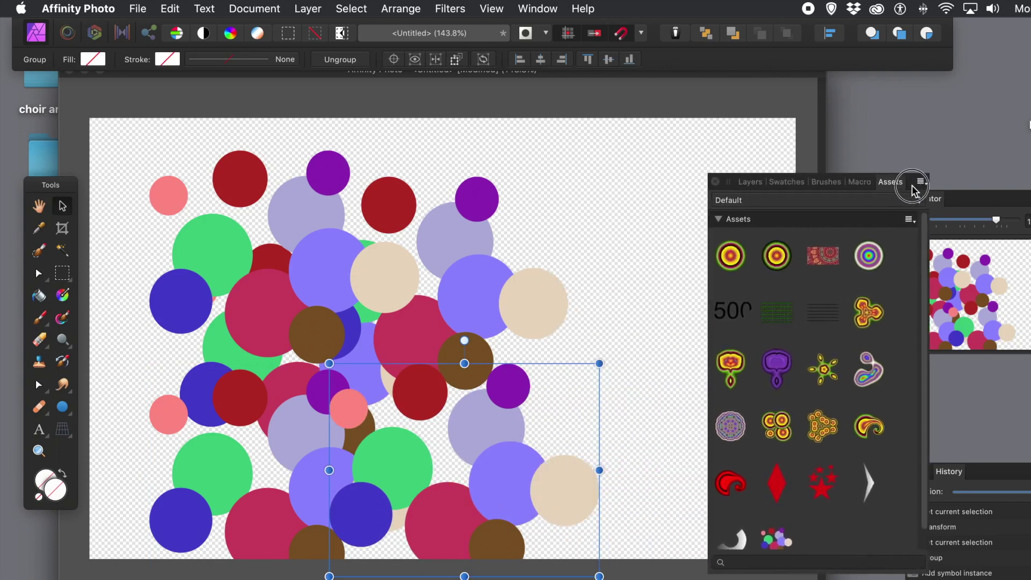
left_click(781, 538)
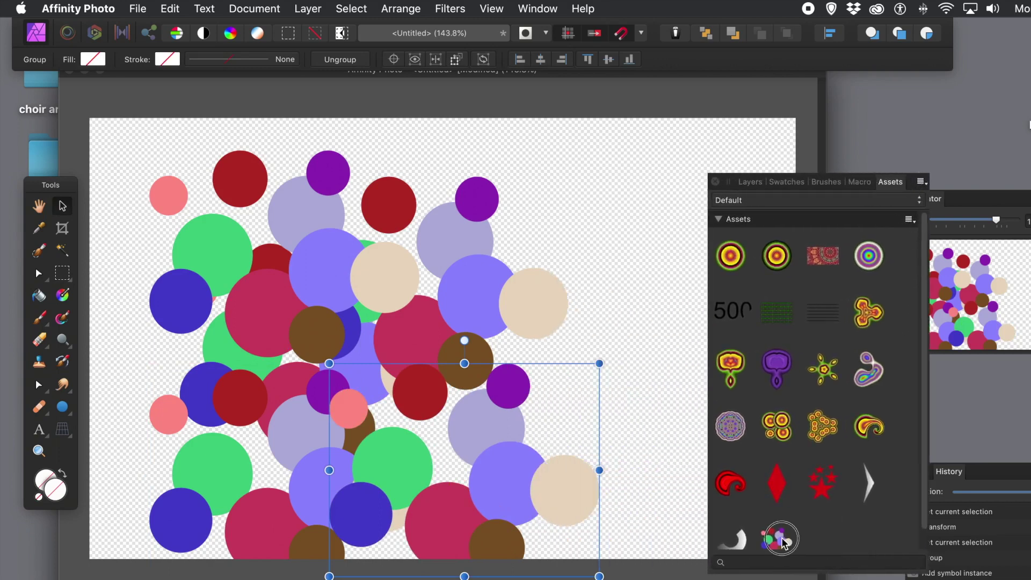
left_click_drag(781, 539, 582, 337)
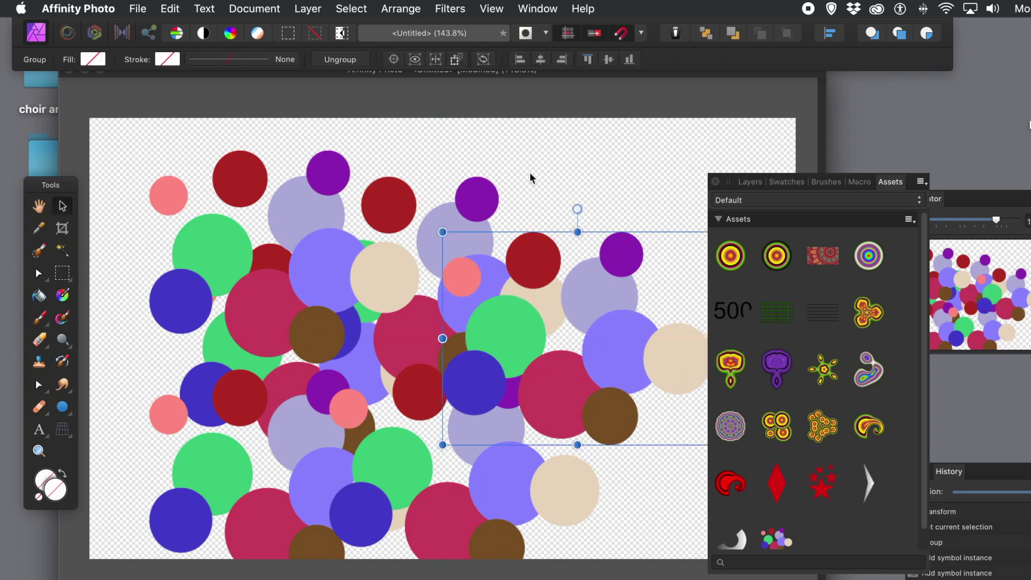
Step: Apply Layer > New Live Filter Layer > Blur > Gaussian Blur to the selected circle group
left_click(453, 9)
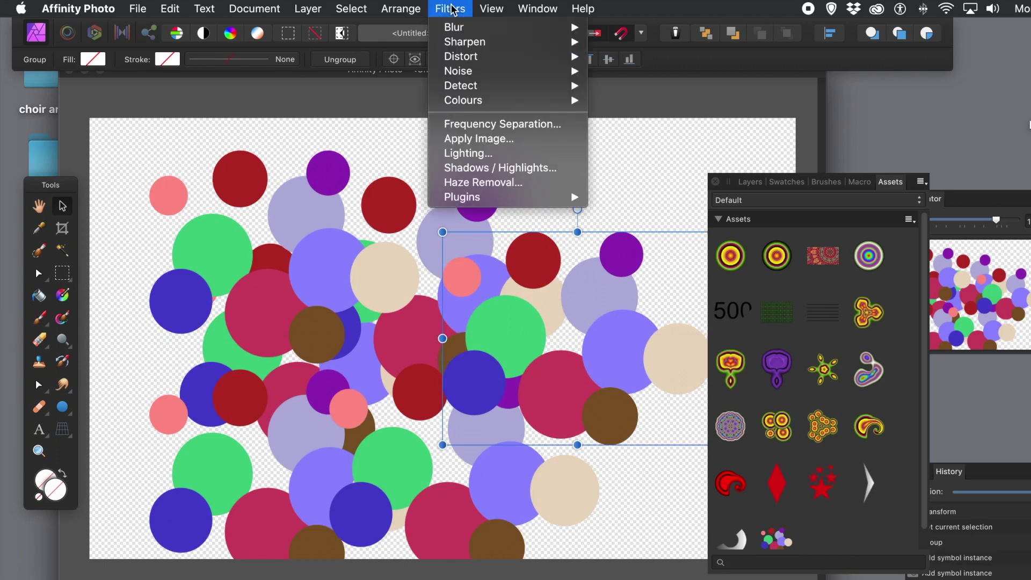
mouse_move(457, 60)
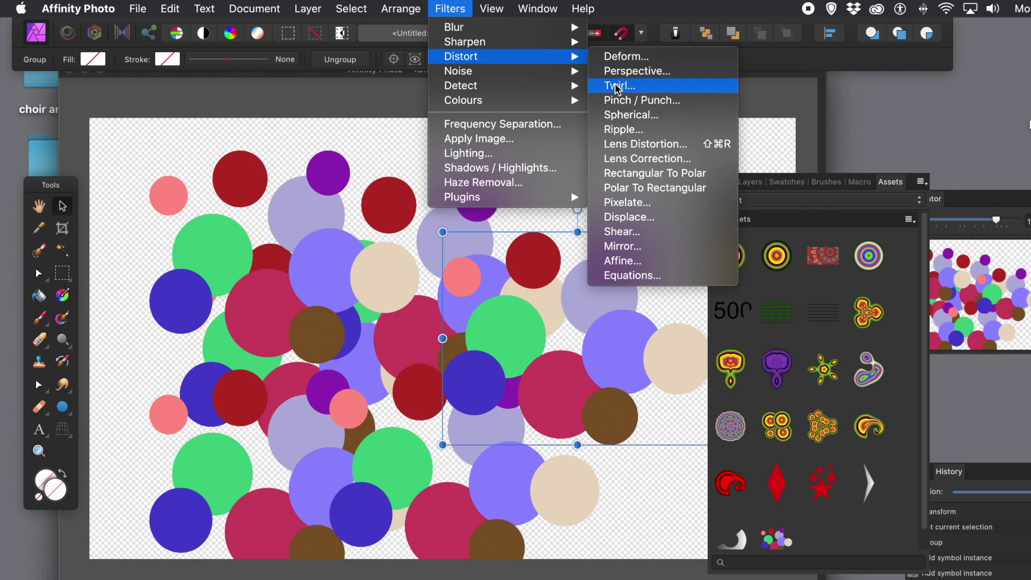
mouse_move(317, 11)
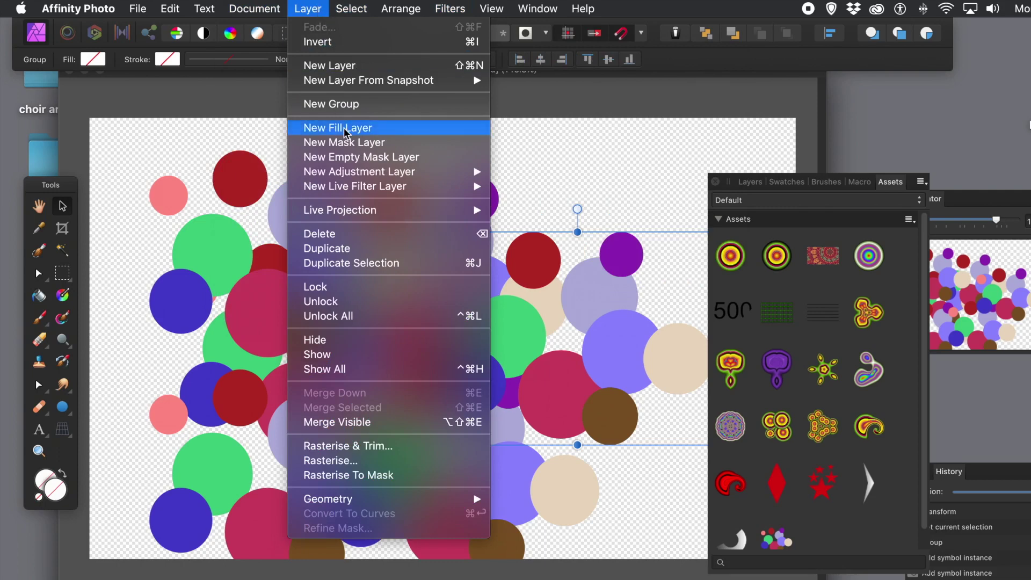
mouse_move(355, 190)
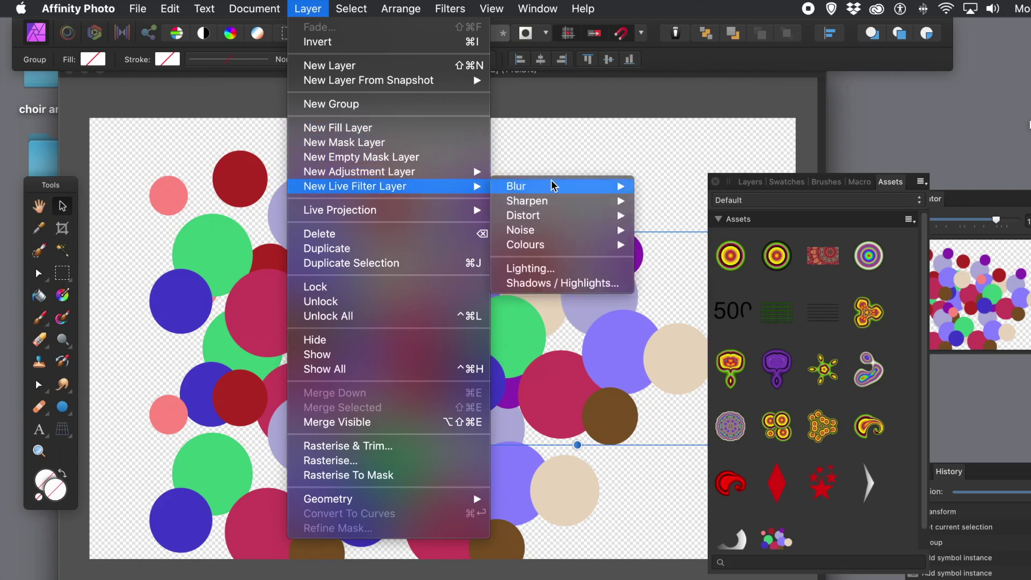
mouse_move(550, 191)
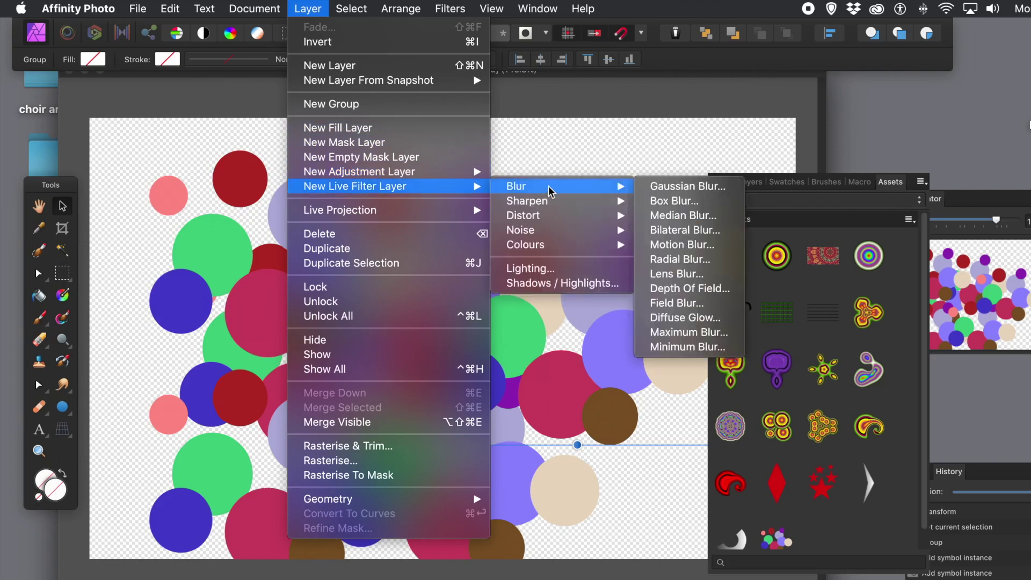
left_click(716, 193)
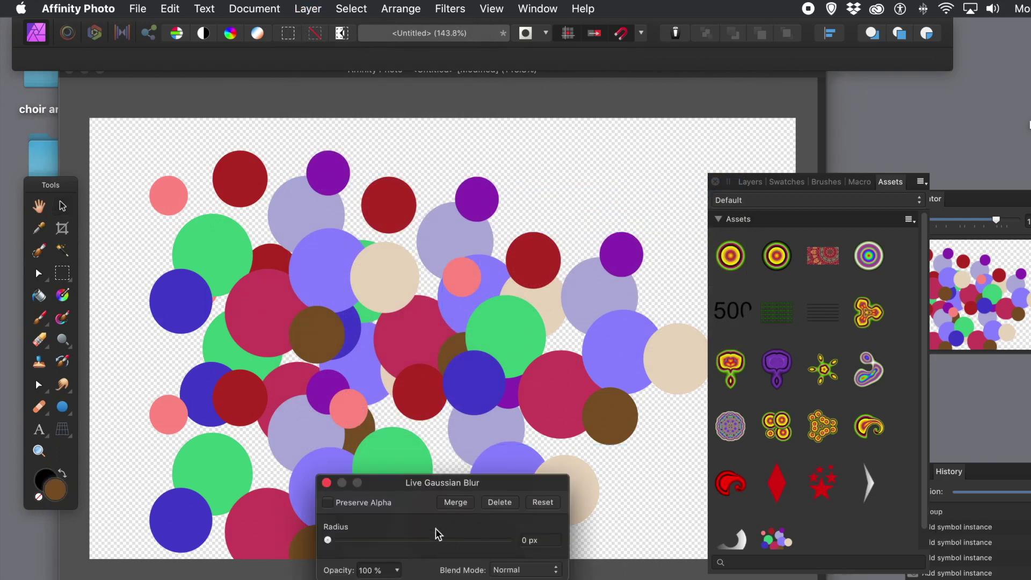
Step: Set the live blur radius to 20.5 px and select the blurred group in Layers
left_click_drag(338, 541, 432, 545)
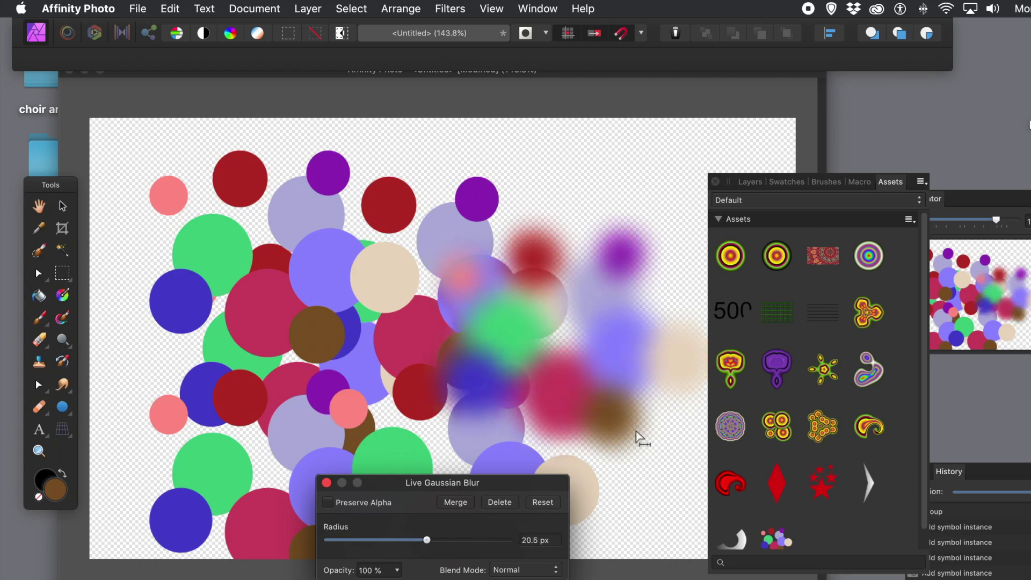
left_click(327, 483)
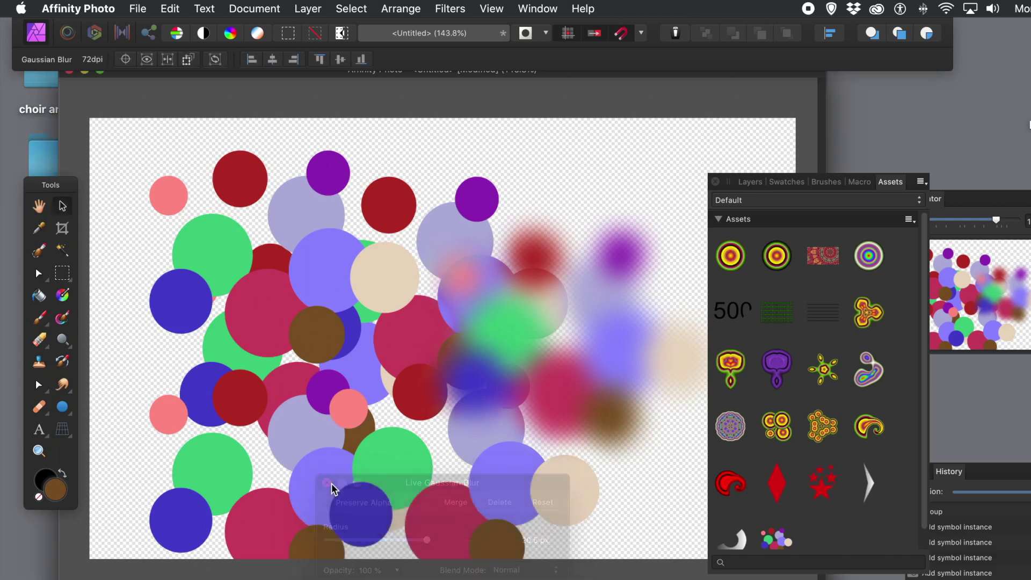
left_click(752, 182)
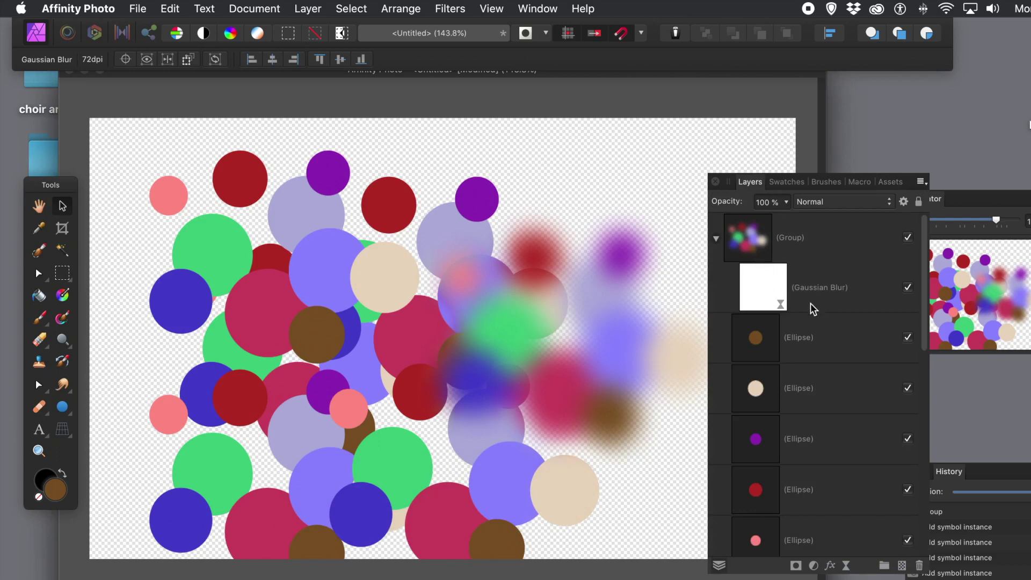
left_click(747, 242)
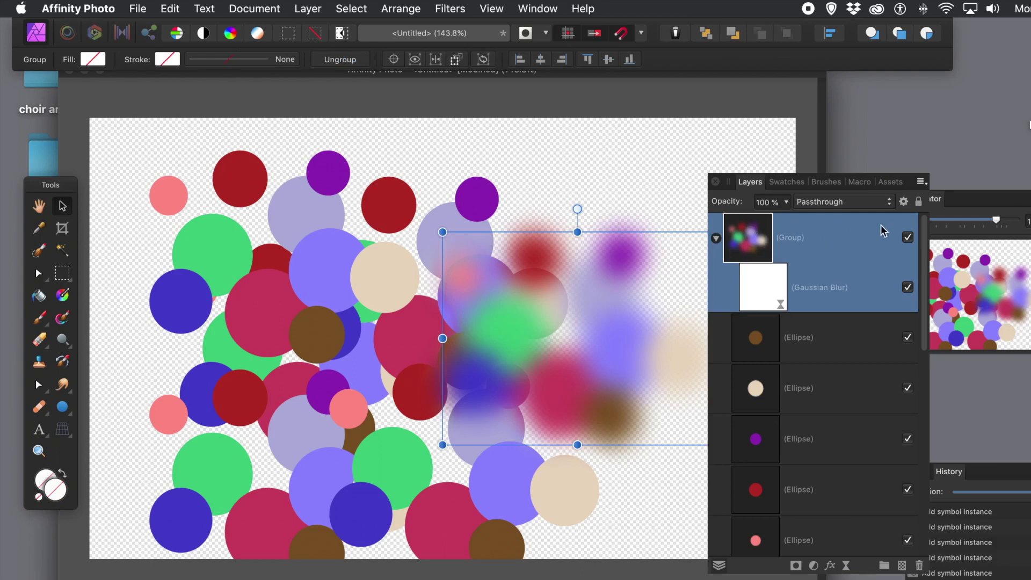
Step: Add the blurred circle group to the Default assets collection, then deselect it
left_click(890, 183)
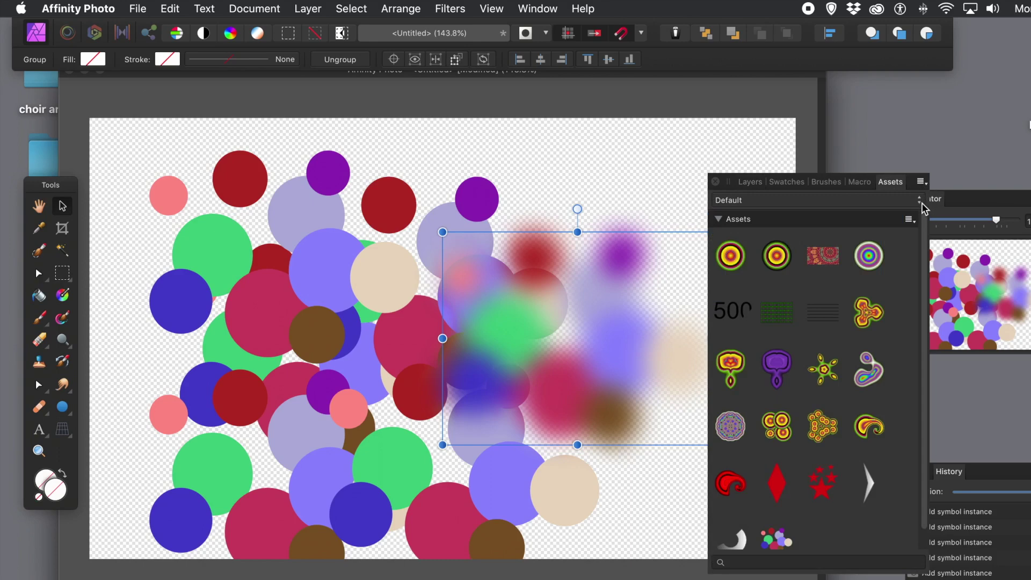
left_click(910, 220)
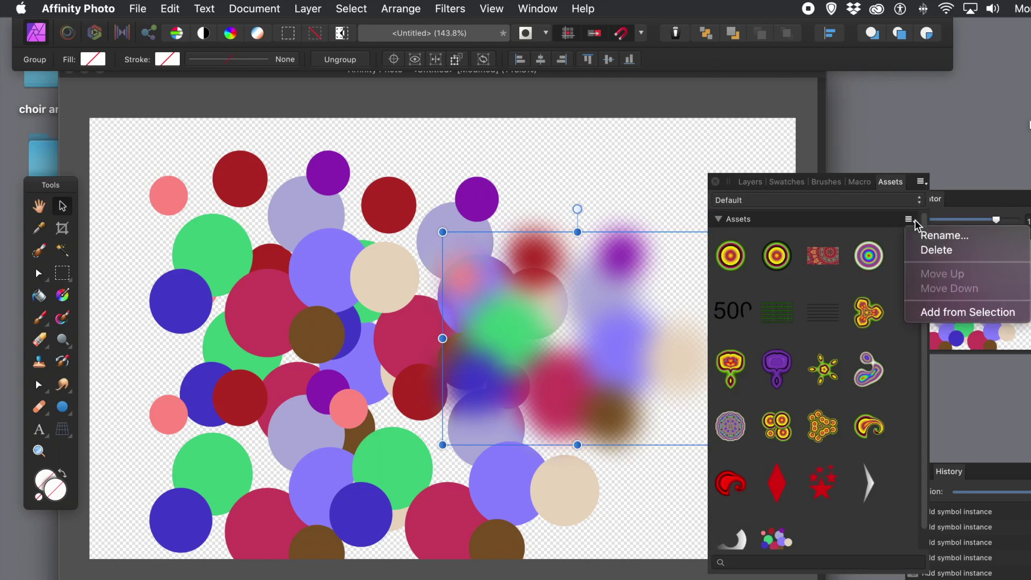
left_click(959, 312)
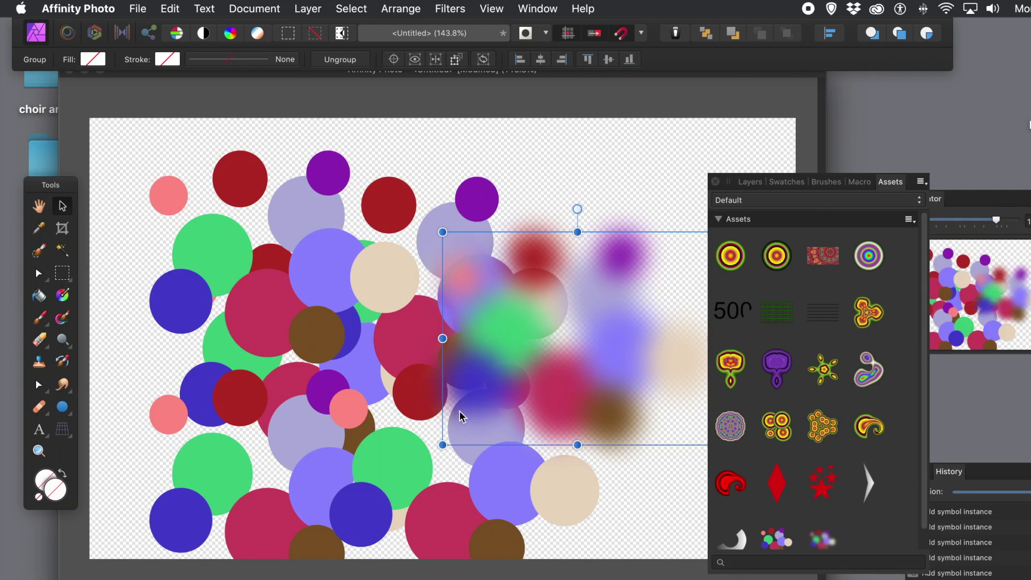
left_click(644, 516)
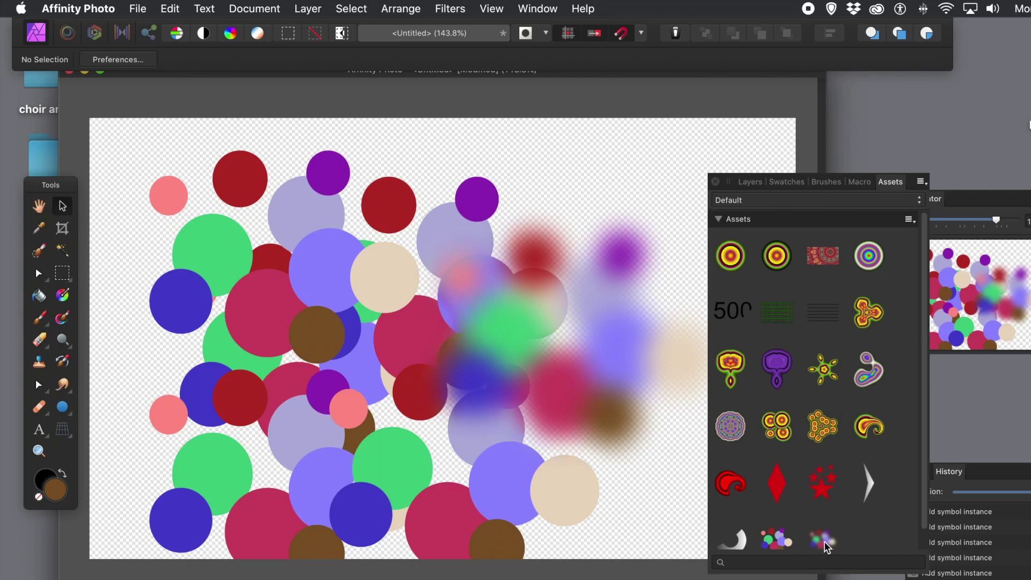
Step: Place blurred-circles copies at the upper left, top centre, lower right, lower left and upper right
left_click_drag(824, 541, 254, 295)
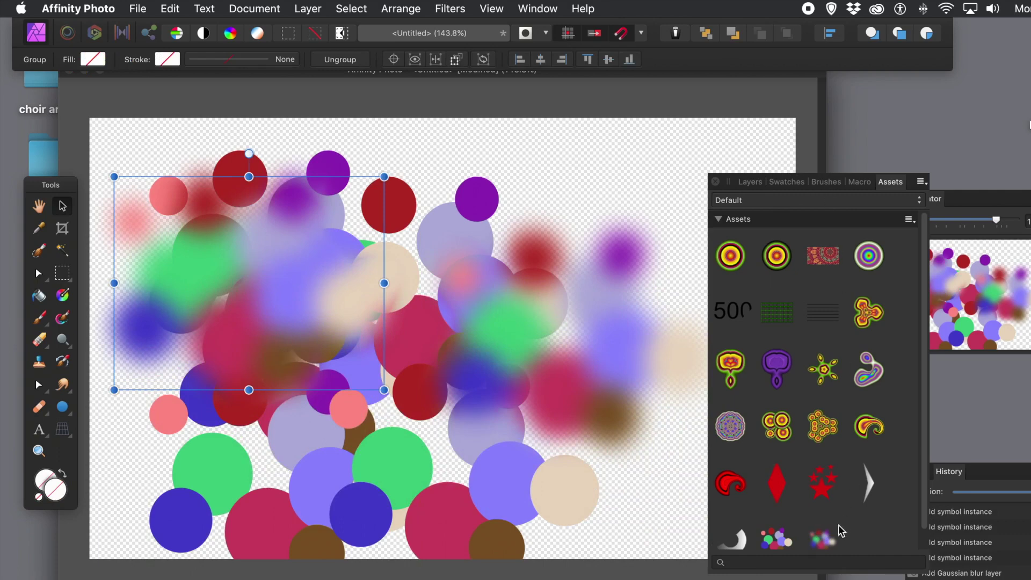
left_click_drag(823, 539, 509, 162)
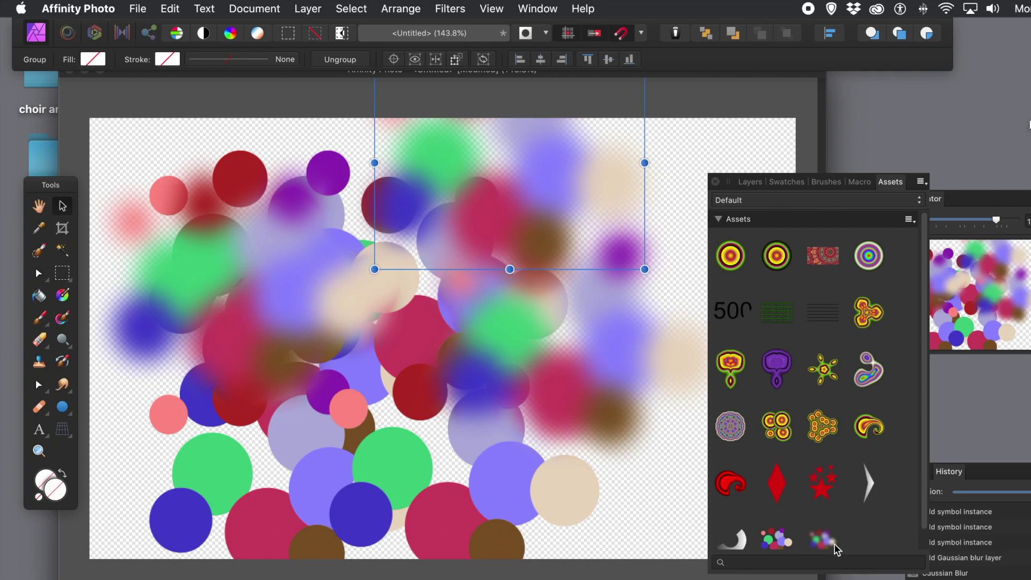
left_click_drag(821, 539, 581, 460)
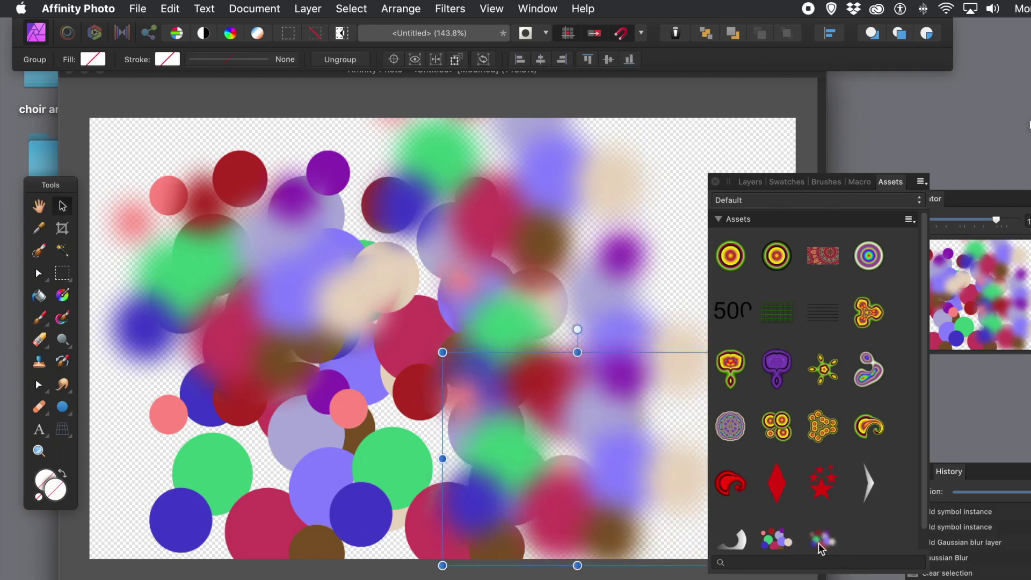
left_click_drag(819, 547, 346, 428)
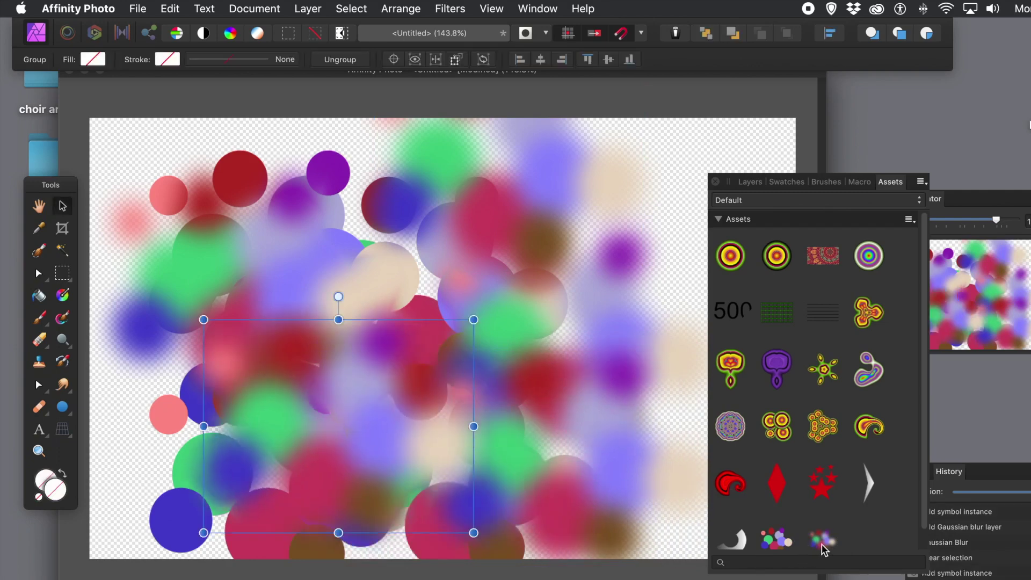
left_click_drag(824, 548, 615, 249)
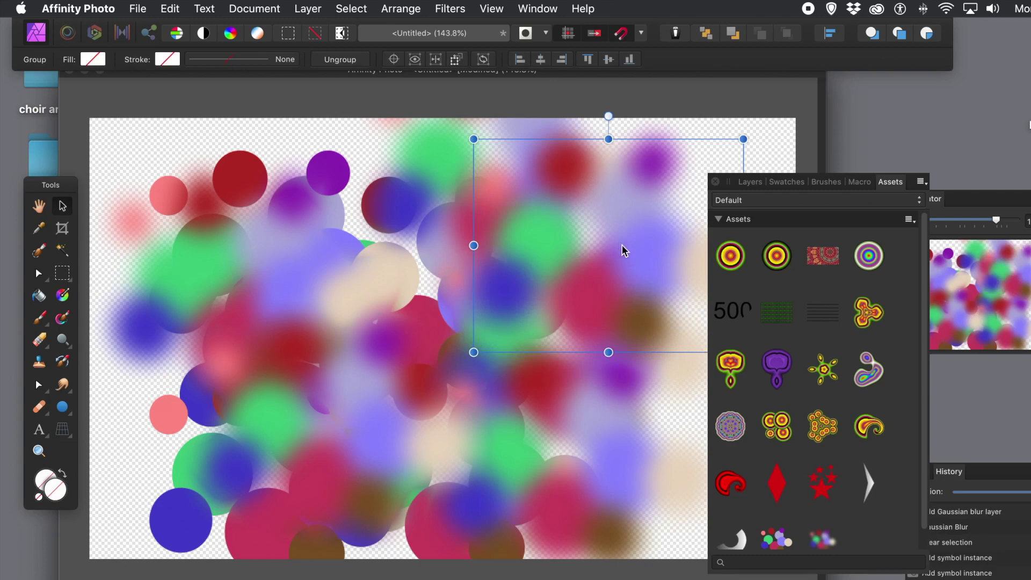
left_click(751, 182)
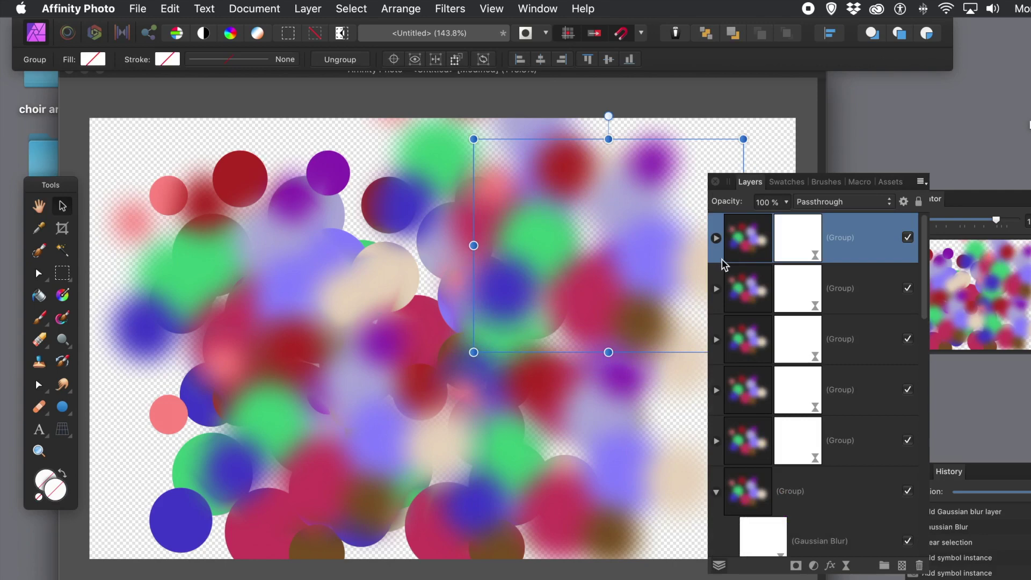
Step: Expand a blurred group and enlarge its brown circle
left_click(717, 239)
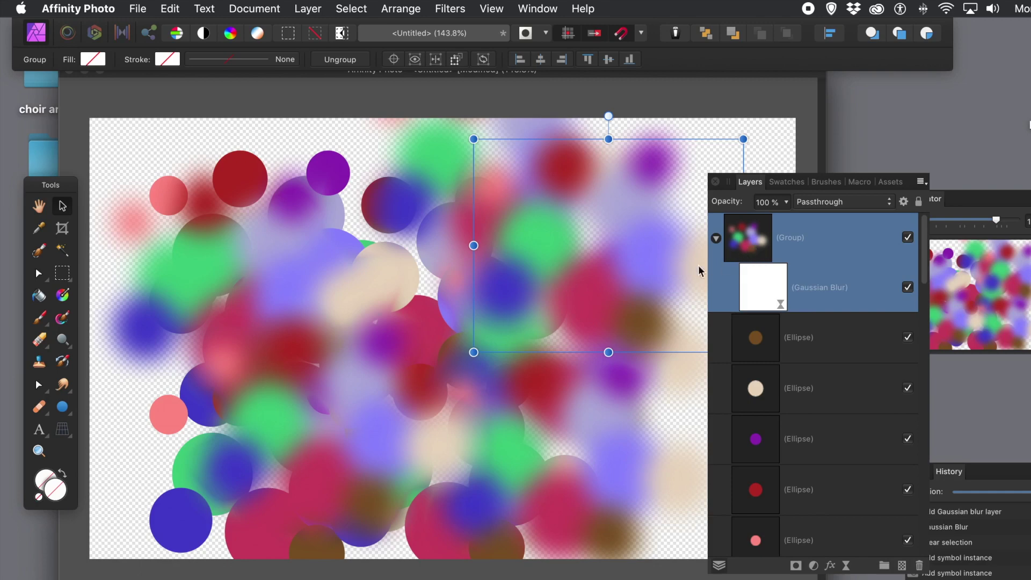
left_click(756, 342)
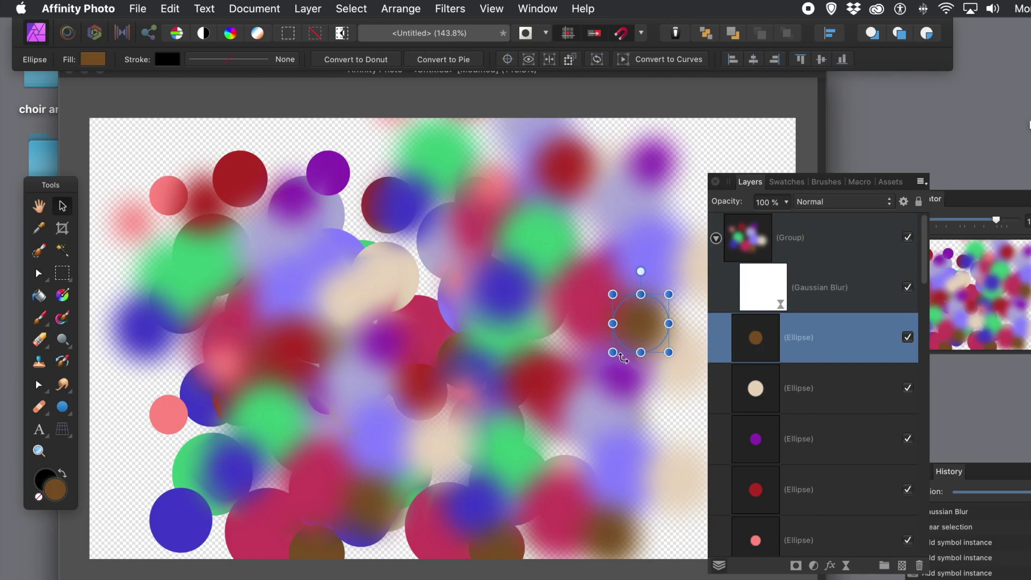
left_click_drag(612, 353, 504, 459)
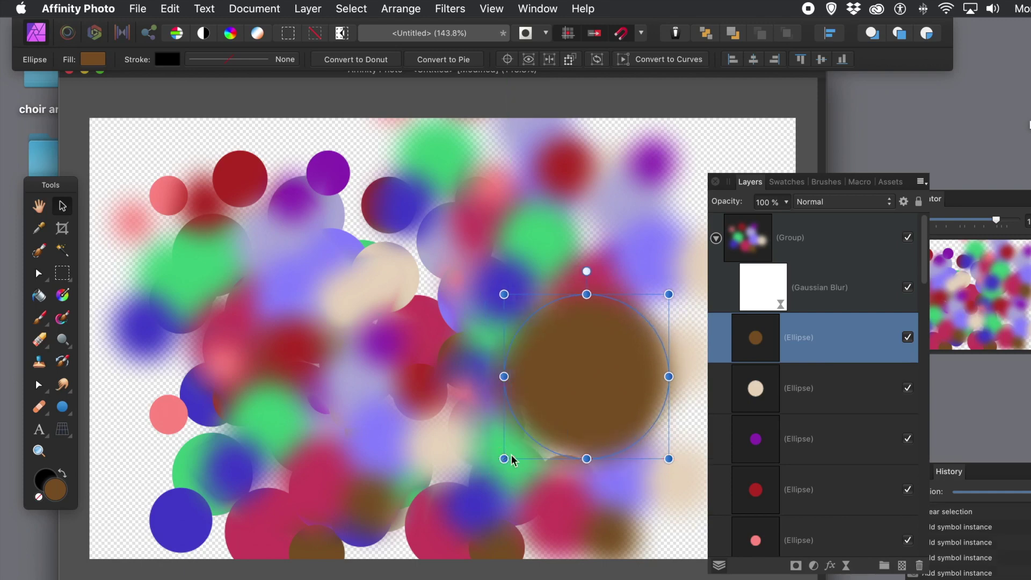
Step: Enlarge the cream circle to about 240 × 250 px and convert it to a donut
left_click(751, 392)
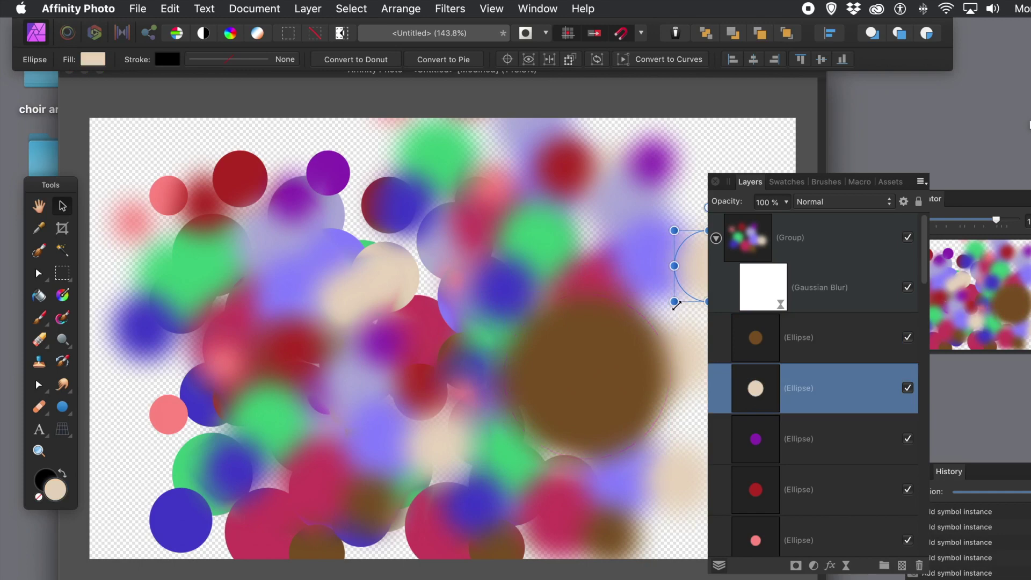
left_click_drag(675, 302, 601, 376)
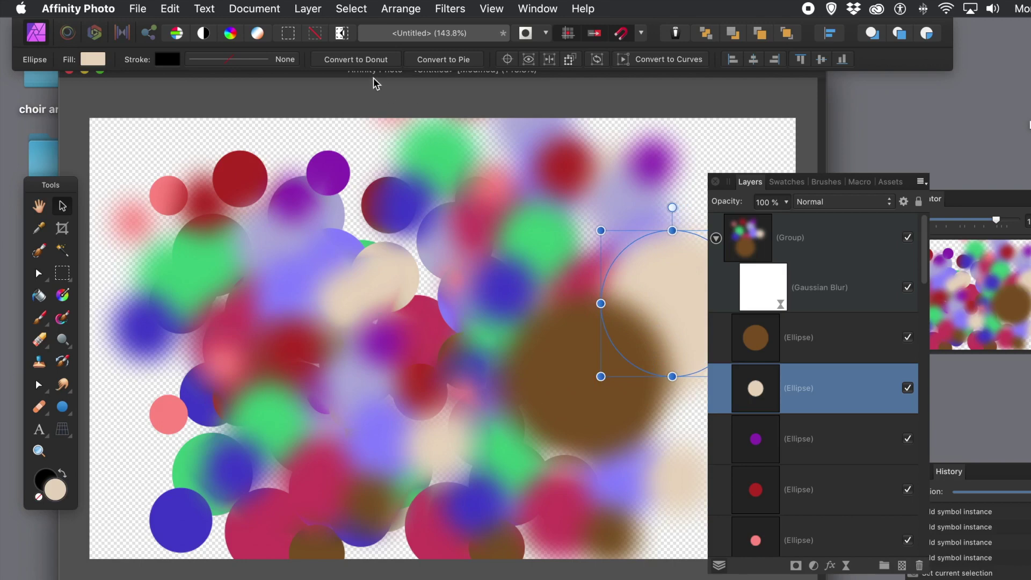
left_click(387, 60)
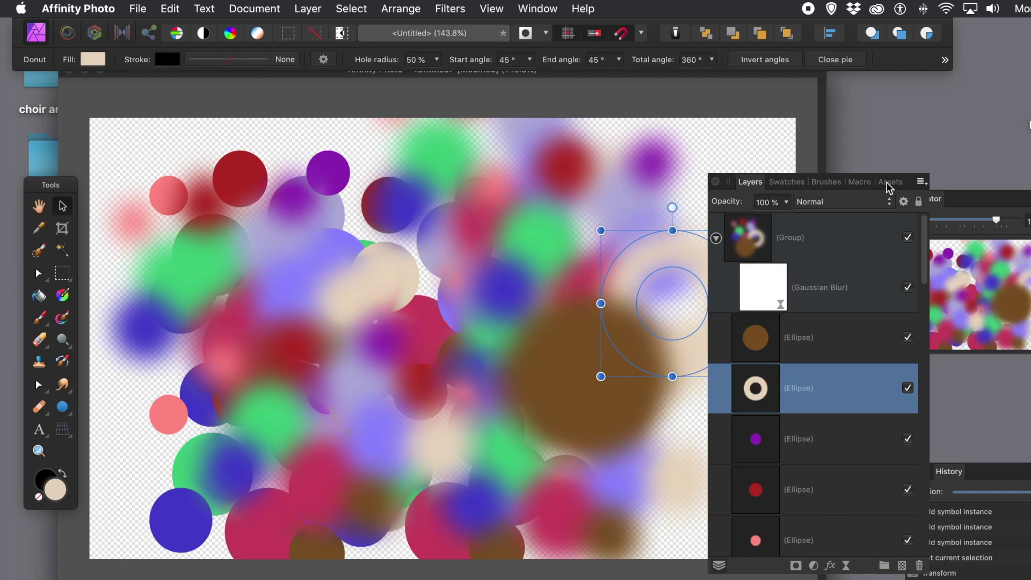
Step: Stretch the cream donut into a tall oval and move it over the brown circle
double_click(911, 185)
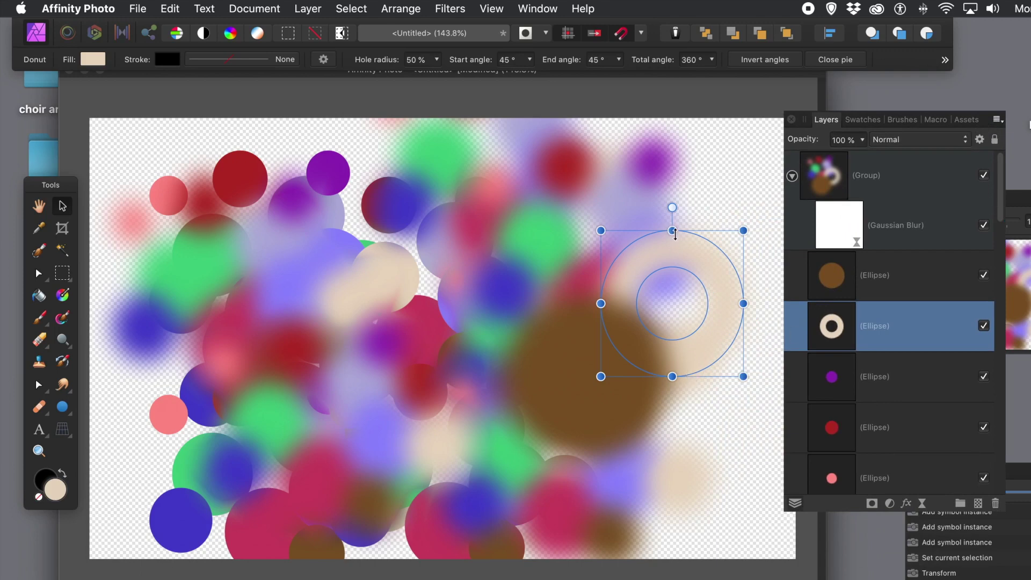
left_click_drag(675, 233, 672, 140)
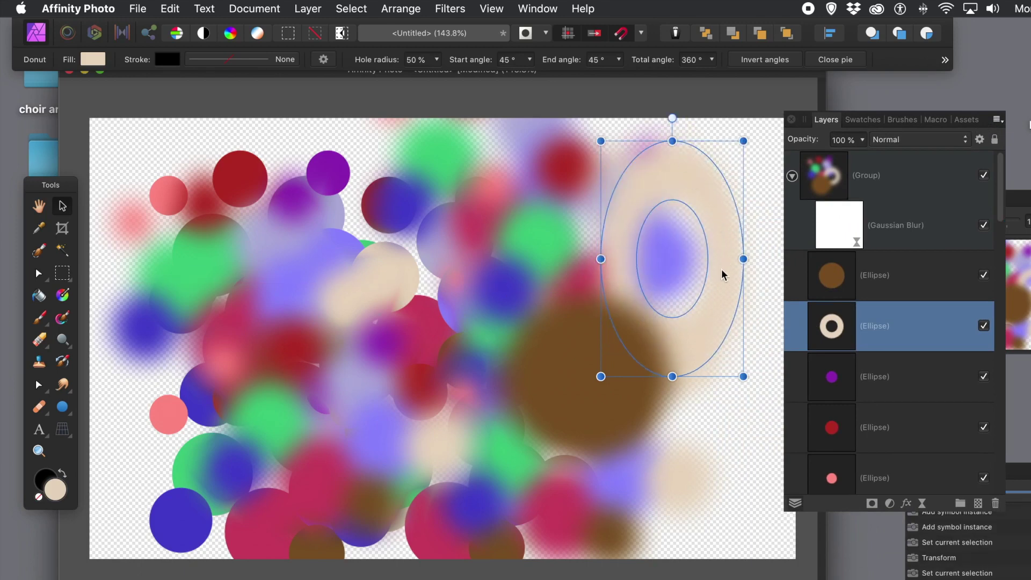
left_click_drag(723, 275, 689, 364)
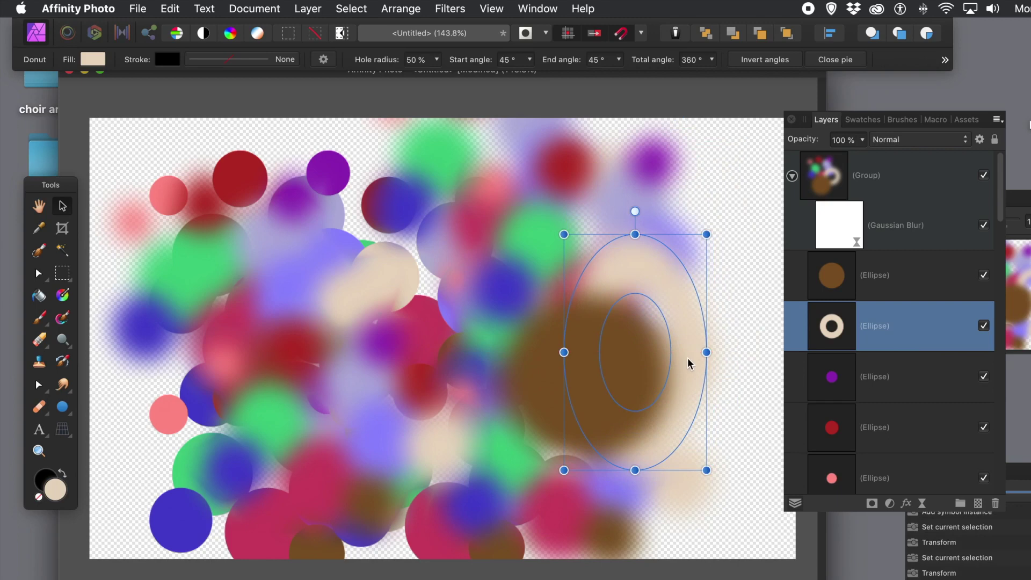
Step: Enlarge the green circle above the brown one
left_click(531, 265)
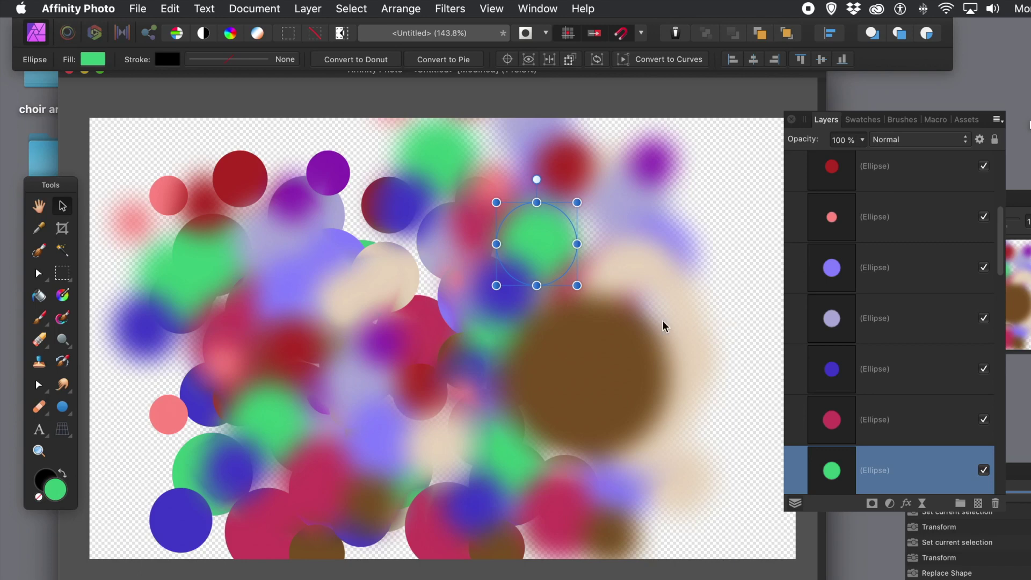
left_click_drag(578, 286, 669, 376)
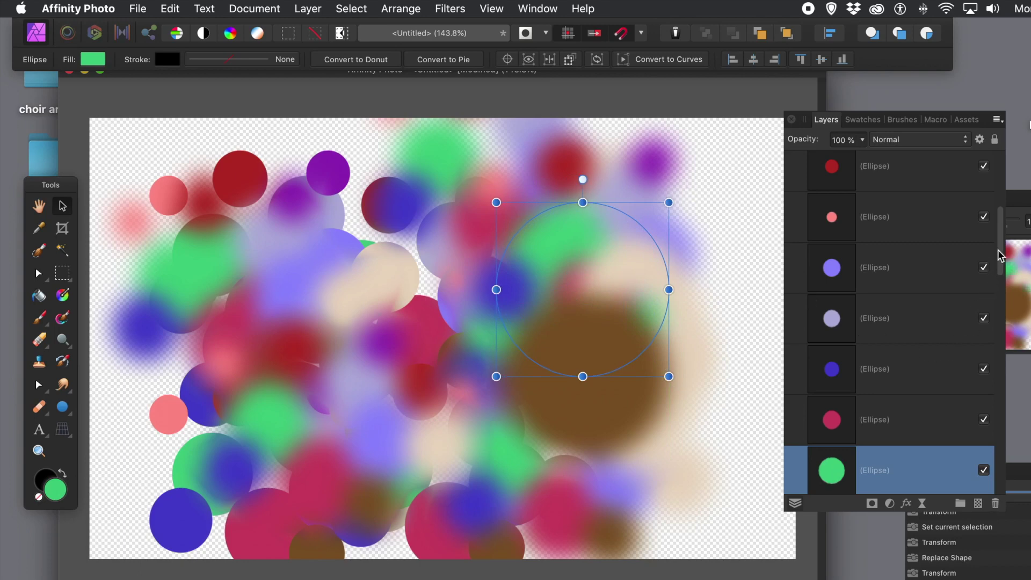
left_click_drag(1002, 249, 1001, 162)
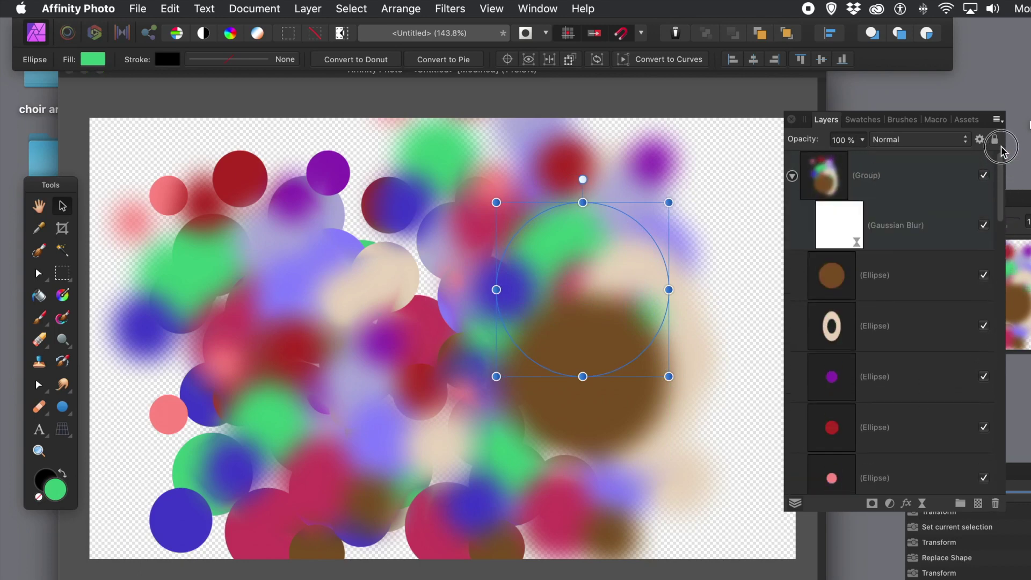
Step: Switch the studio panel to the Assets tab to show the saved thumbnails
left_click(969, 121)
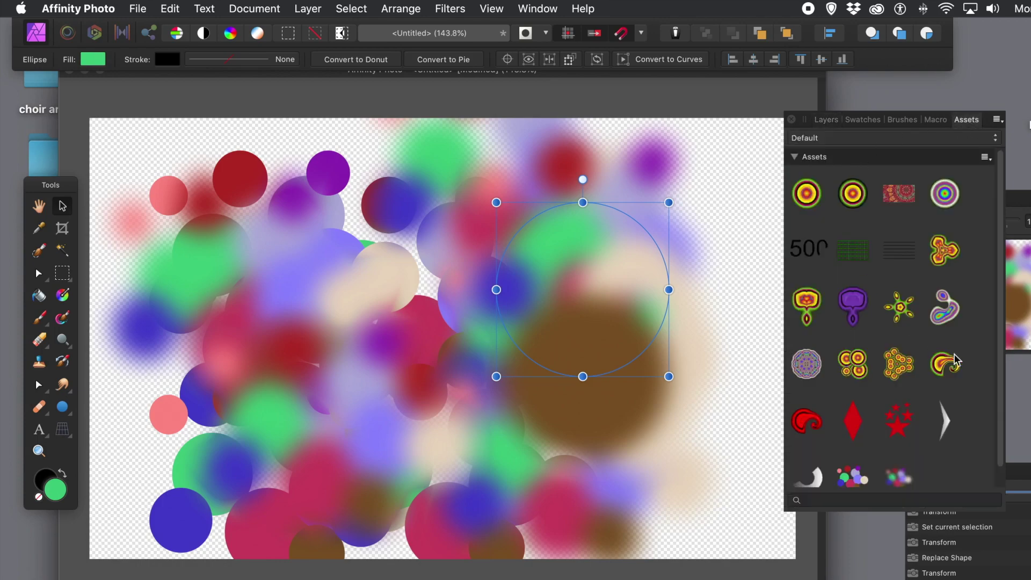